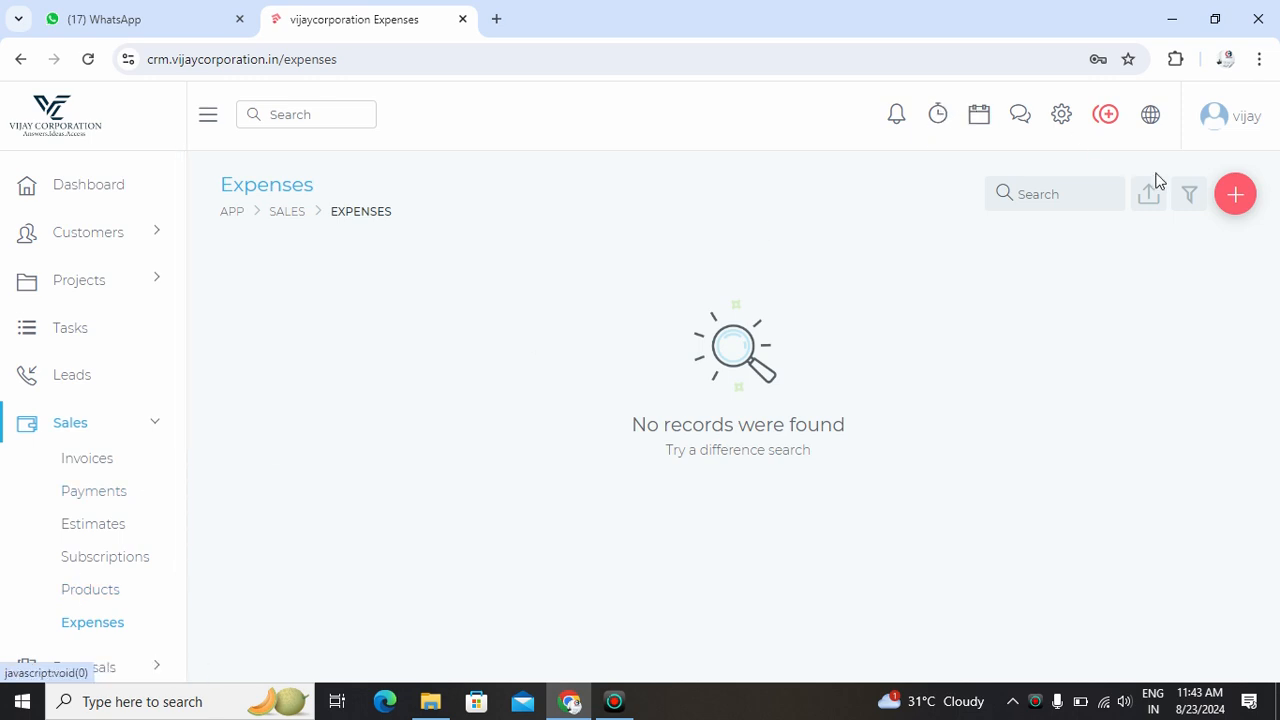
- Check the existing expense categories in a new expense form, then close it unsaved
{"action": "left_click", "coordinate": [1235, 194]}
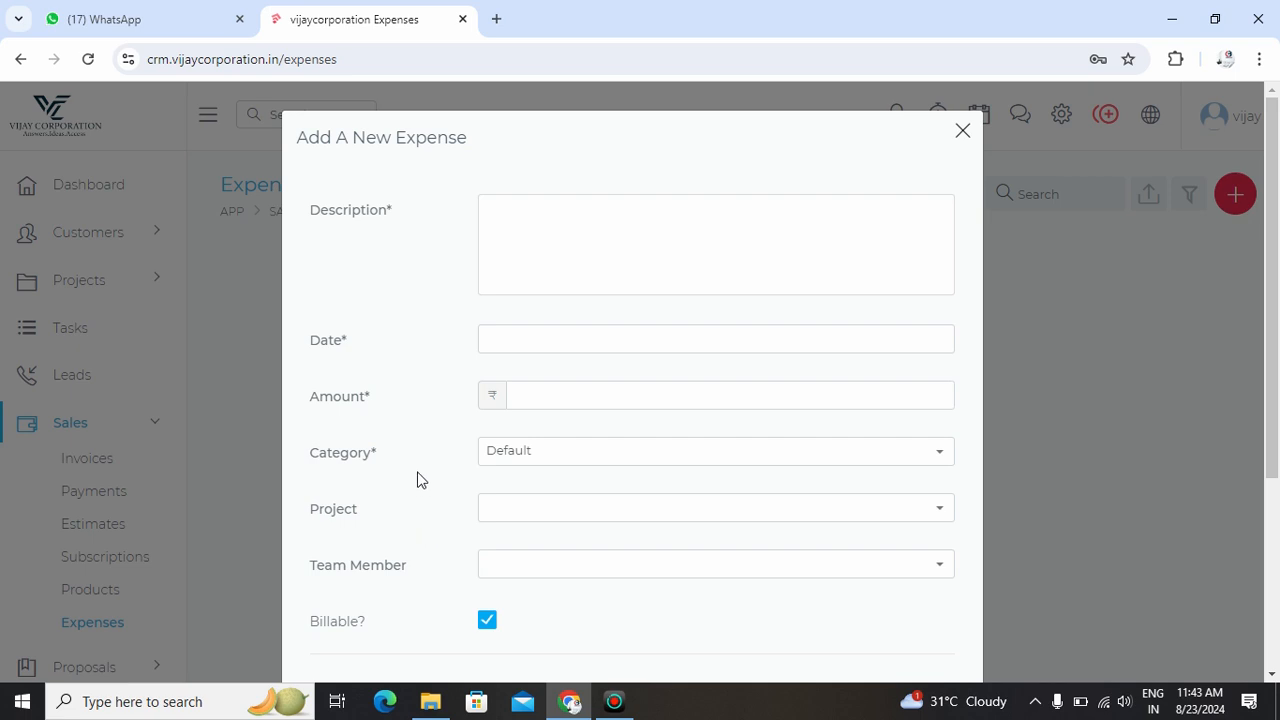
{"action": "left_click", "coordinate": [660, 463]}
{"action": "left_click", "coordinate": [545, 465]}
{"action": "left_click", "coordinate": [545, 465]}
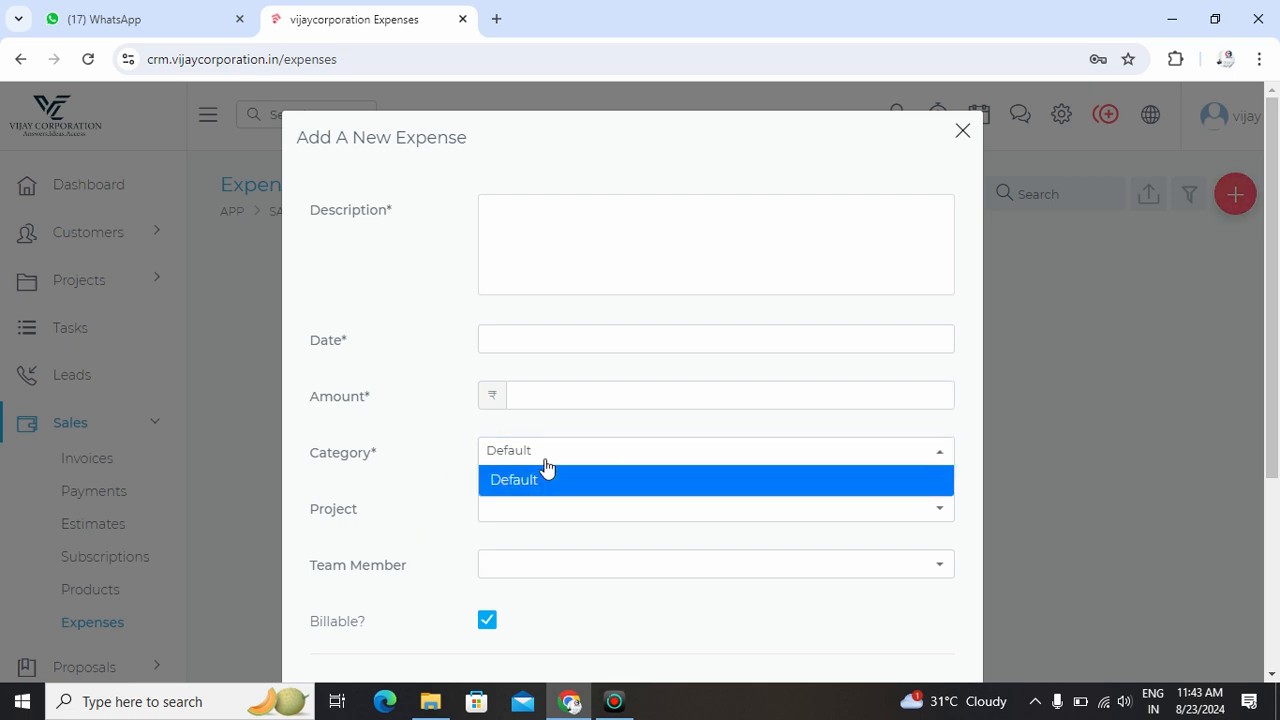
{"action": "left_click", "coordinate": [961, 131]}
- Add a 'domain' expense category under Settings > Expenses > Categories
{"action": "left_click", "coordinate": [1058, 119]}
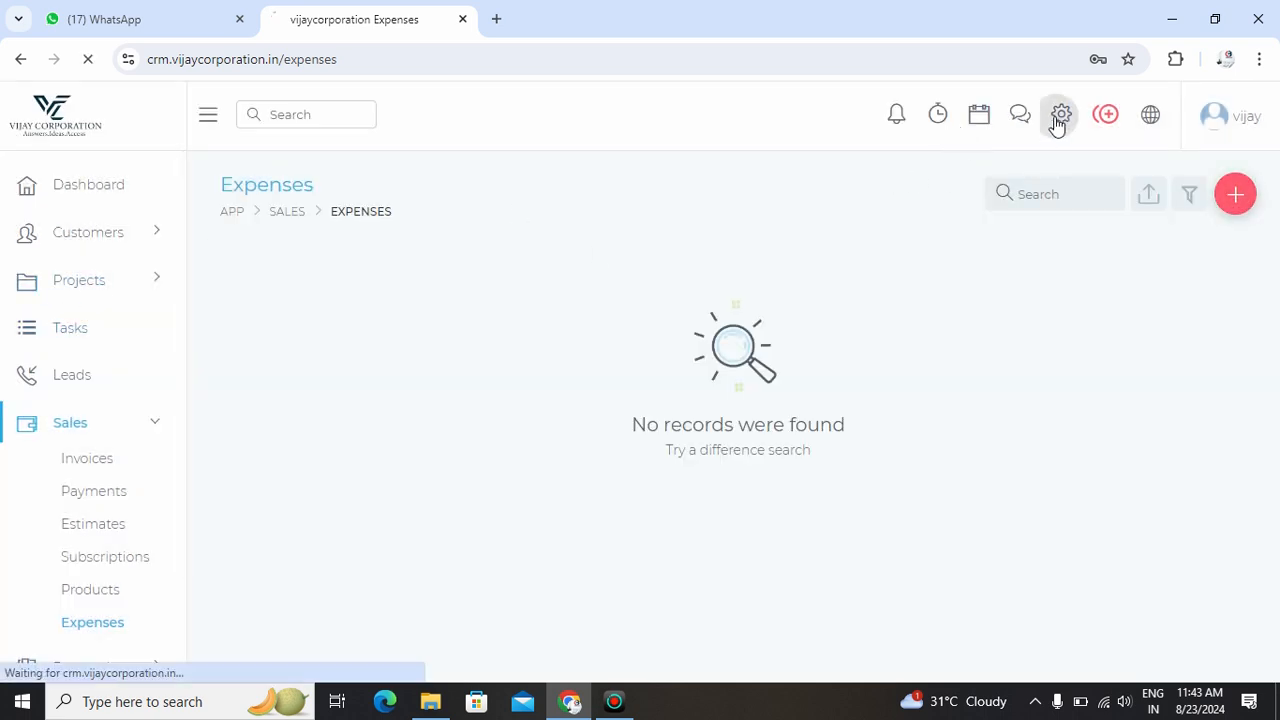
{"action": "scroll", "coordinate": [5, 428], "scroll_direction": "down", "scroll_amount": 4}
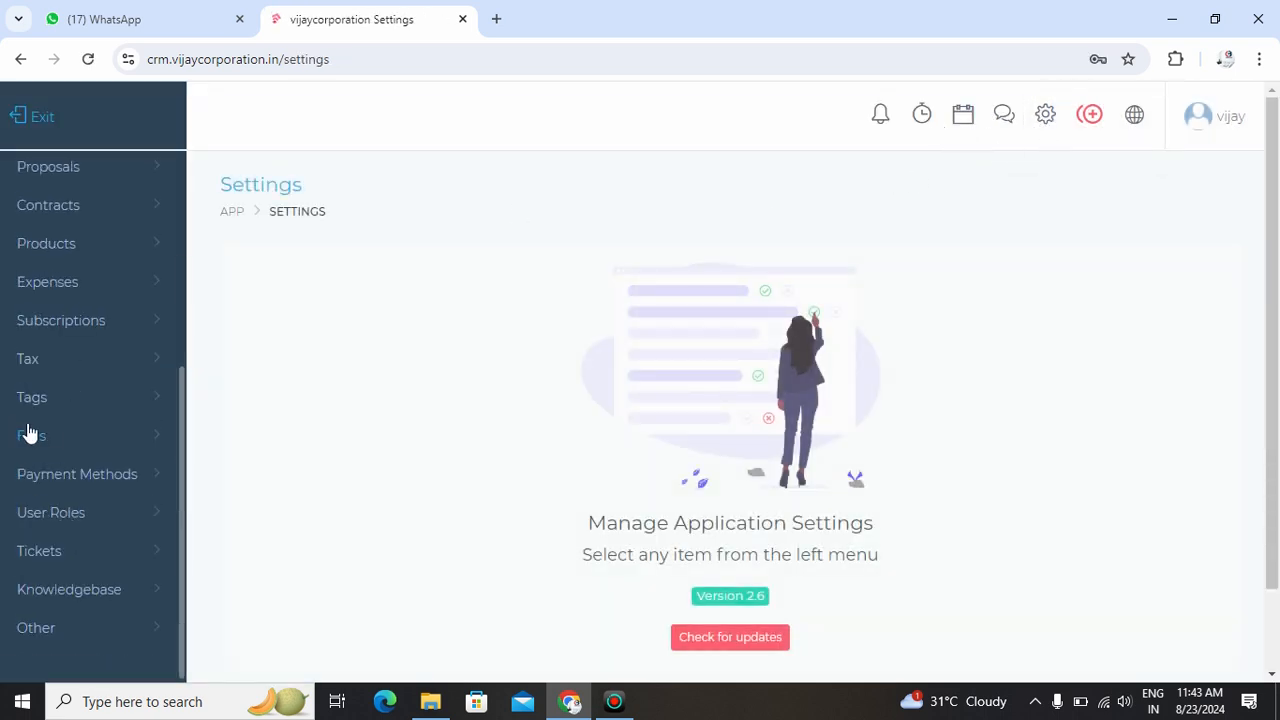
{"action": "left_click", "coordinate": [63, 284]}
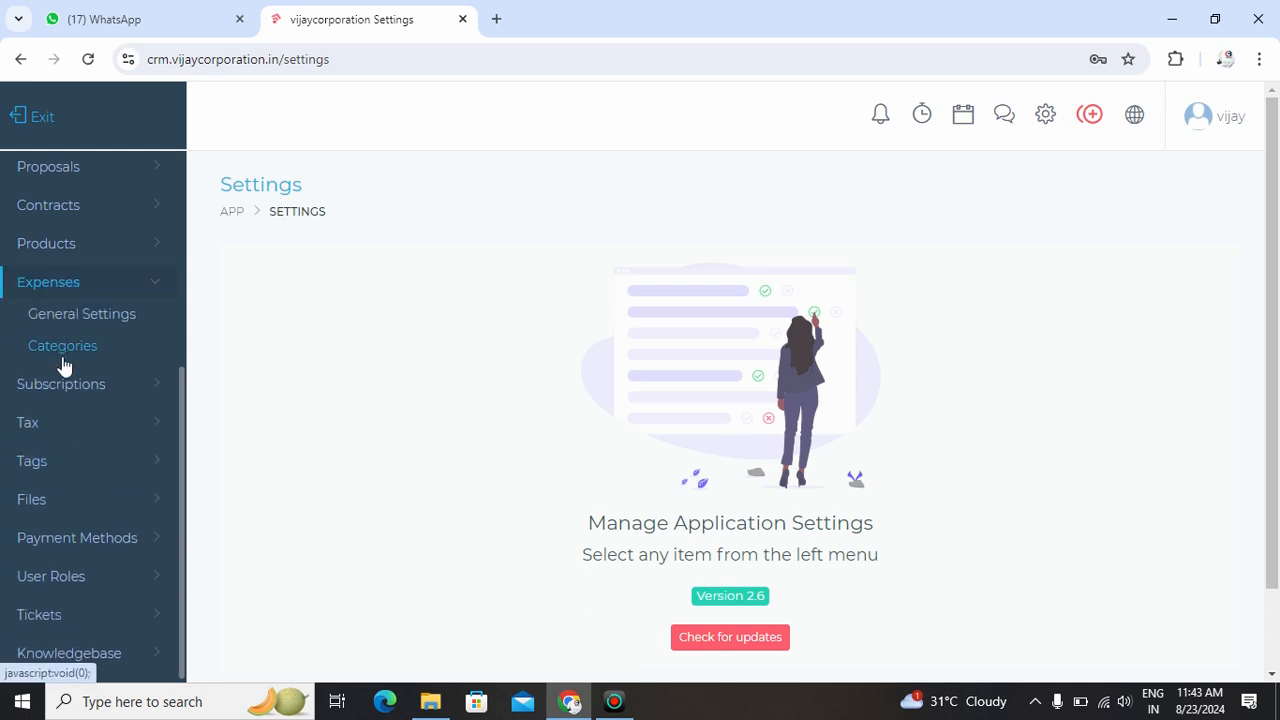
{"action": "left_click", "coordinate": [65, 352]}
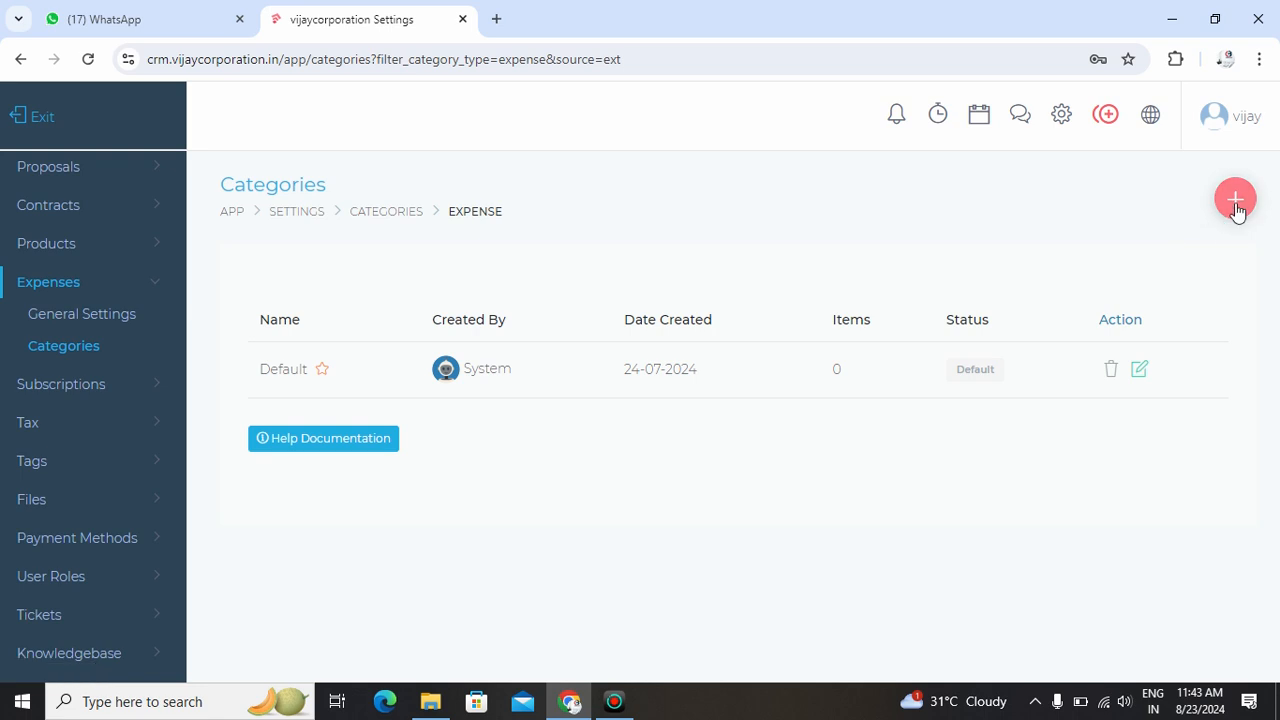
{"action": "left_click", "coordinate": [1236, 204]}
{"action": "left_click", "coordinate": [420, 246]}
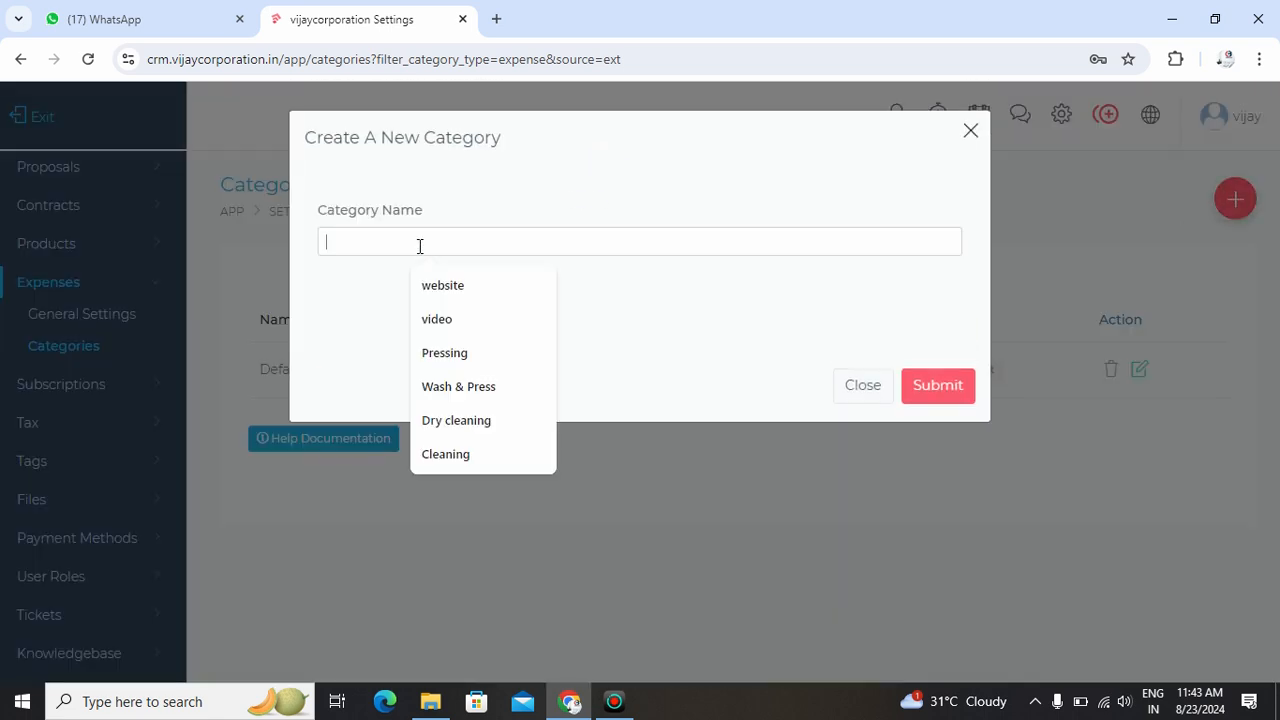
{"action": "type", "text": "dc"}
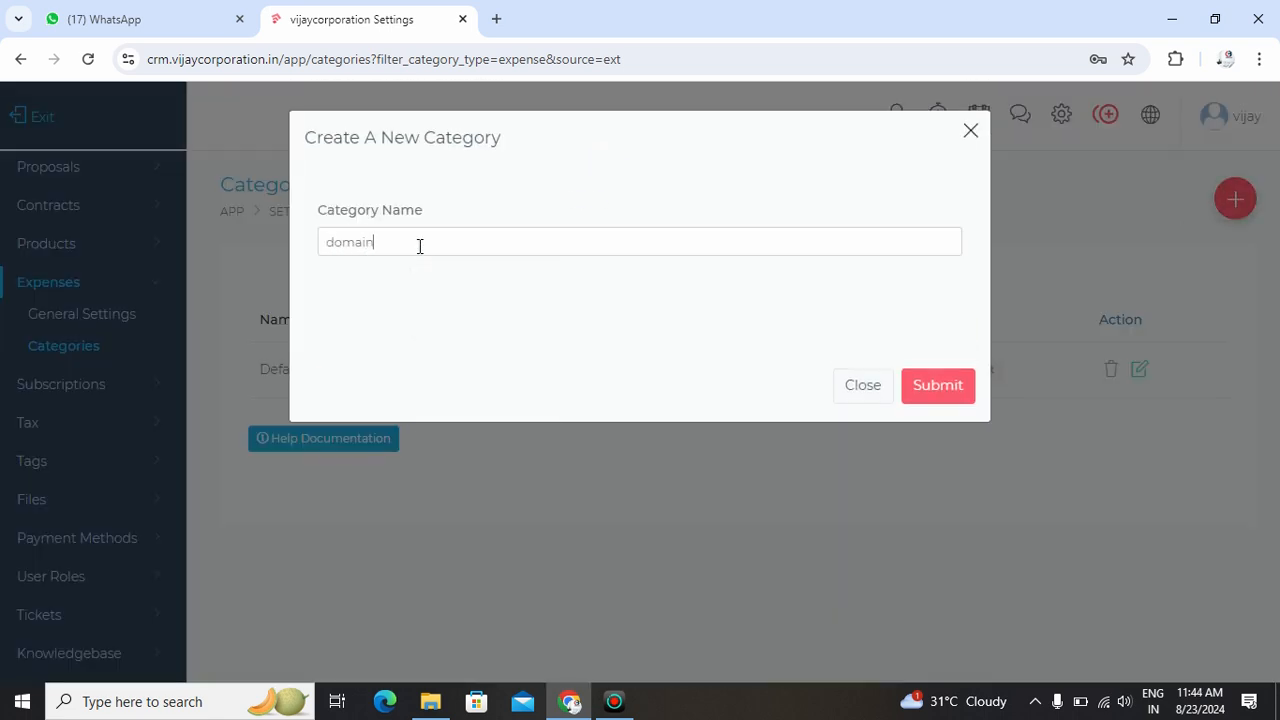
{"action": "key", "text": "Return"}
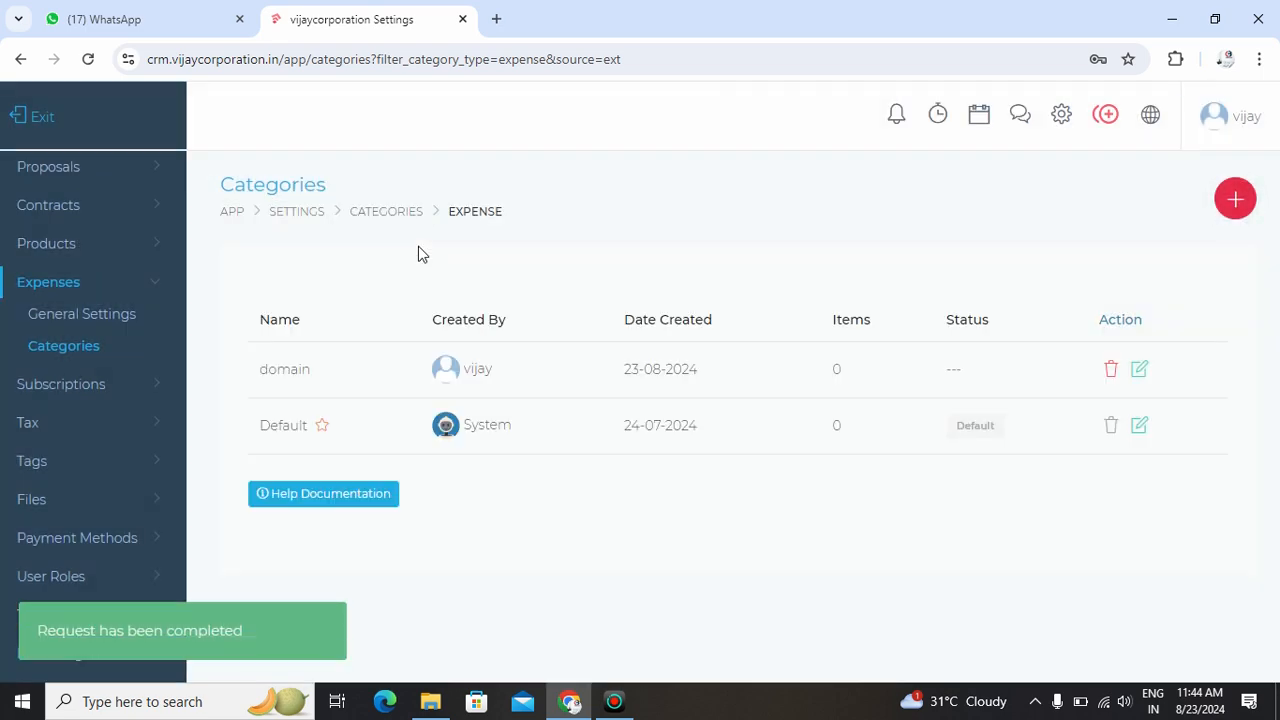
- Add a 'hosting' expense category and exit settings to the dashboard
{"action": "left_click", "coordinate": [1235, 199]}
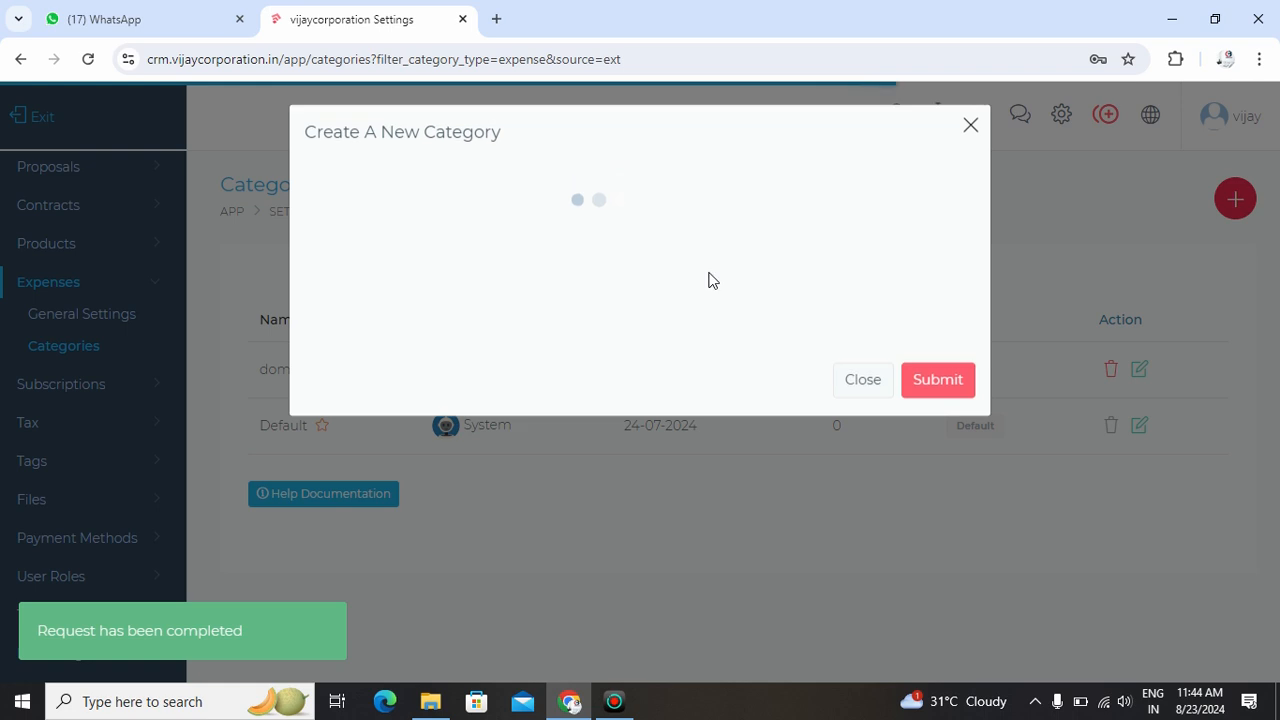
{"action": "left_click", "coordinate": [491, 234]}
{"action": "type", "text": "hosting"}
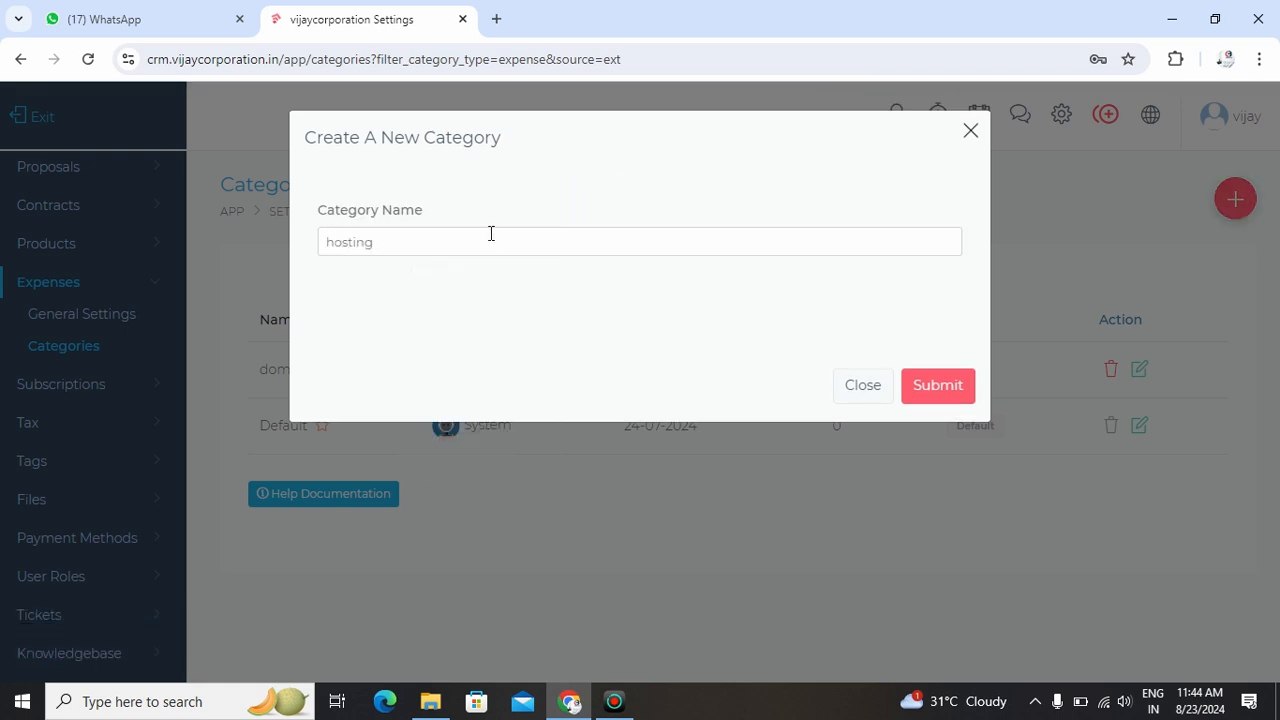
{"action": "key", "text": "Return"}
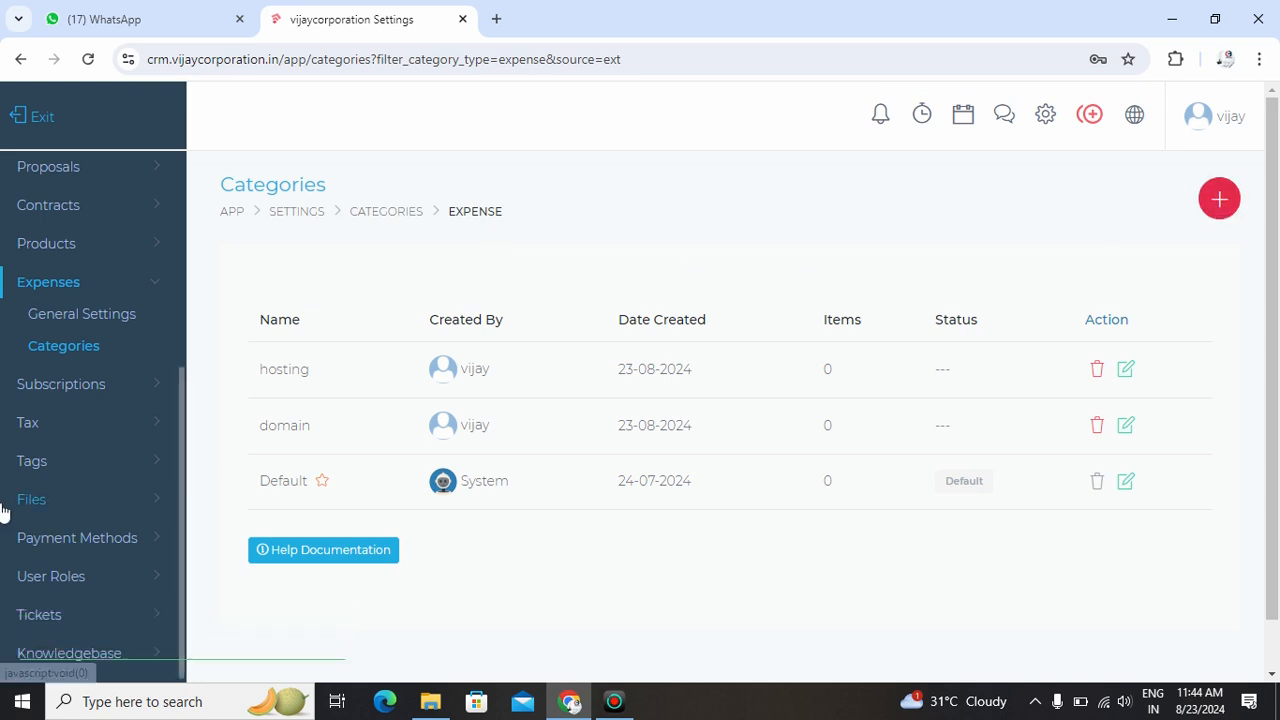
{"action": "left_click", "coordinate": [32, 120]}
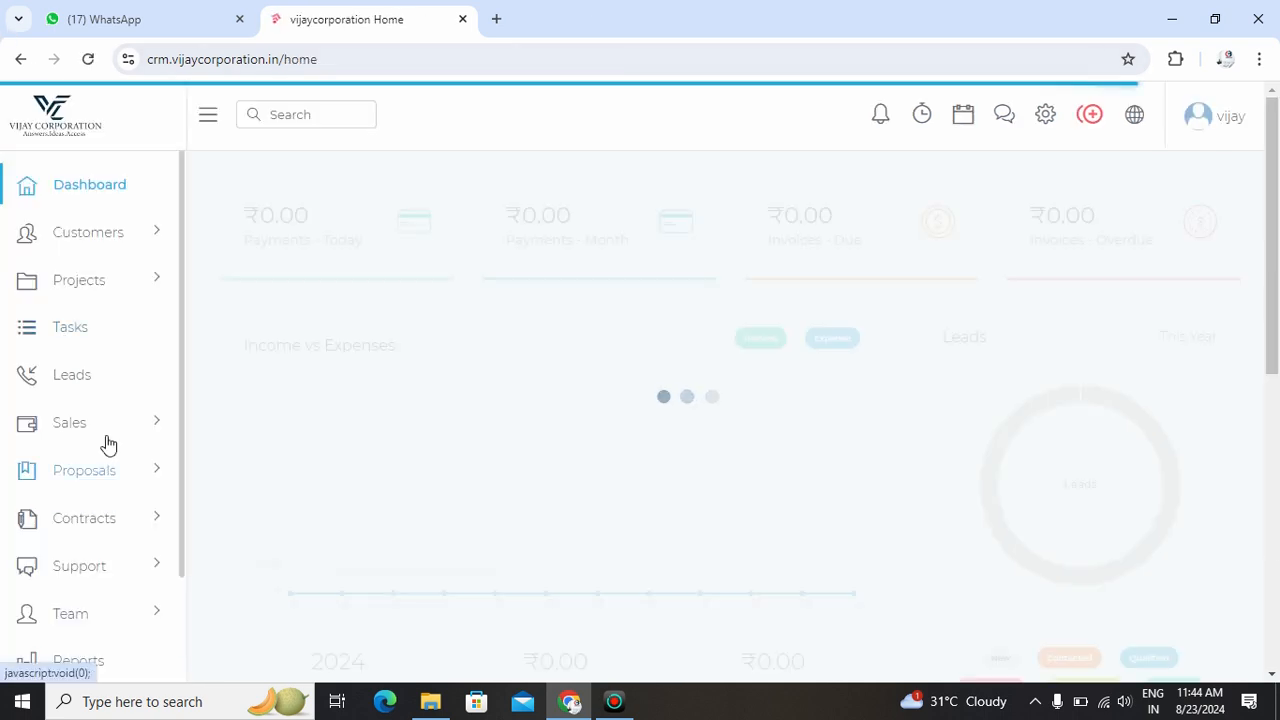
- Start a new expense under Sales > Expenses with description 'buy a domin of 800'
{"action": "left_click", "coordinate": [108, 428]}
{"action": "left_click", "coordinate": [112, 621]}
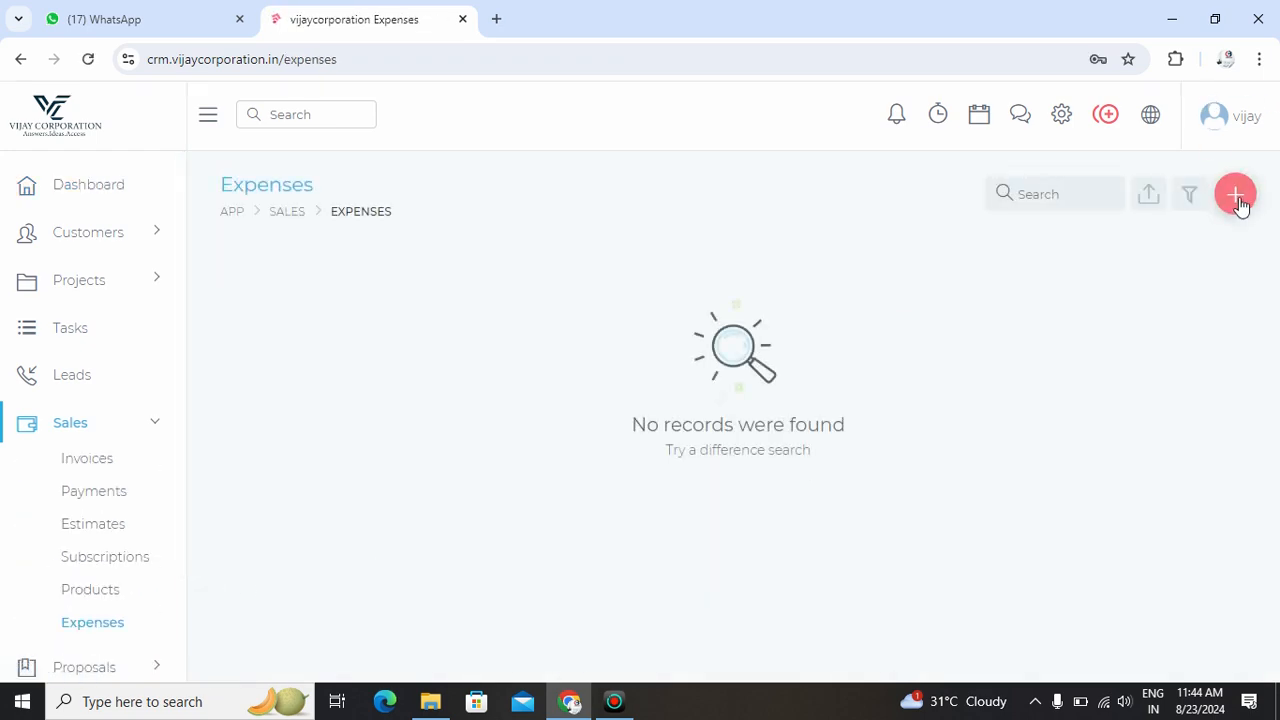
{"action": "left_click", "coordinate": [1238, 199]}
{"action": "left_click", "coordinate": [552, 215]}
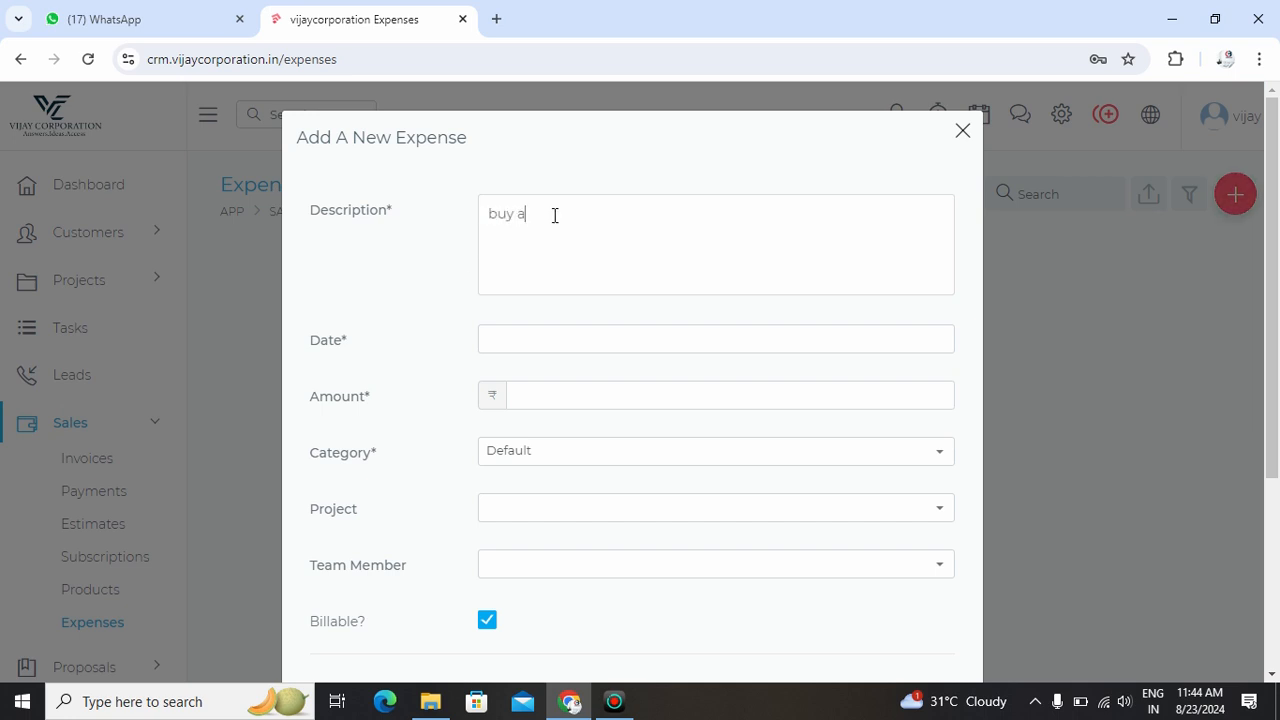
{"action": "key", "text": "Tab"}
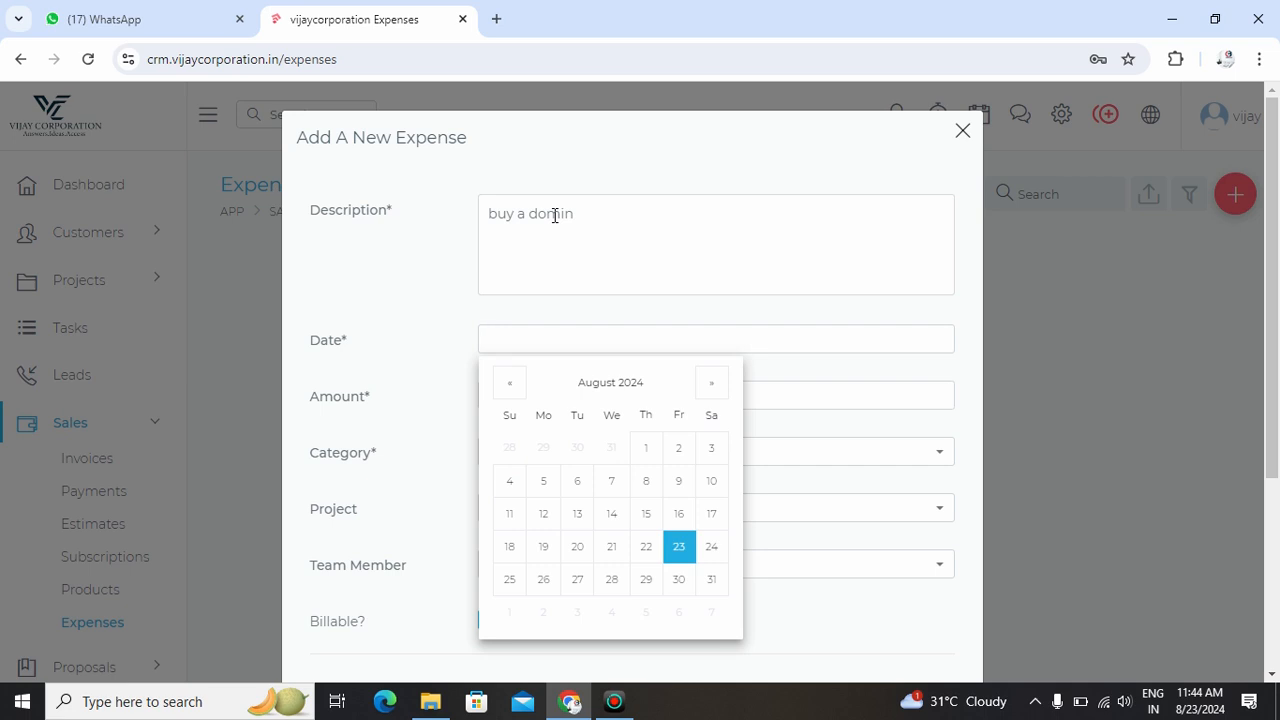
{"action": "left_click", "coordinate": [596, 213]}
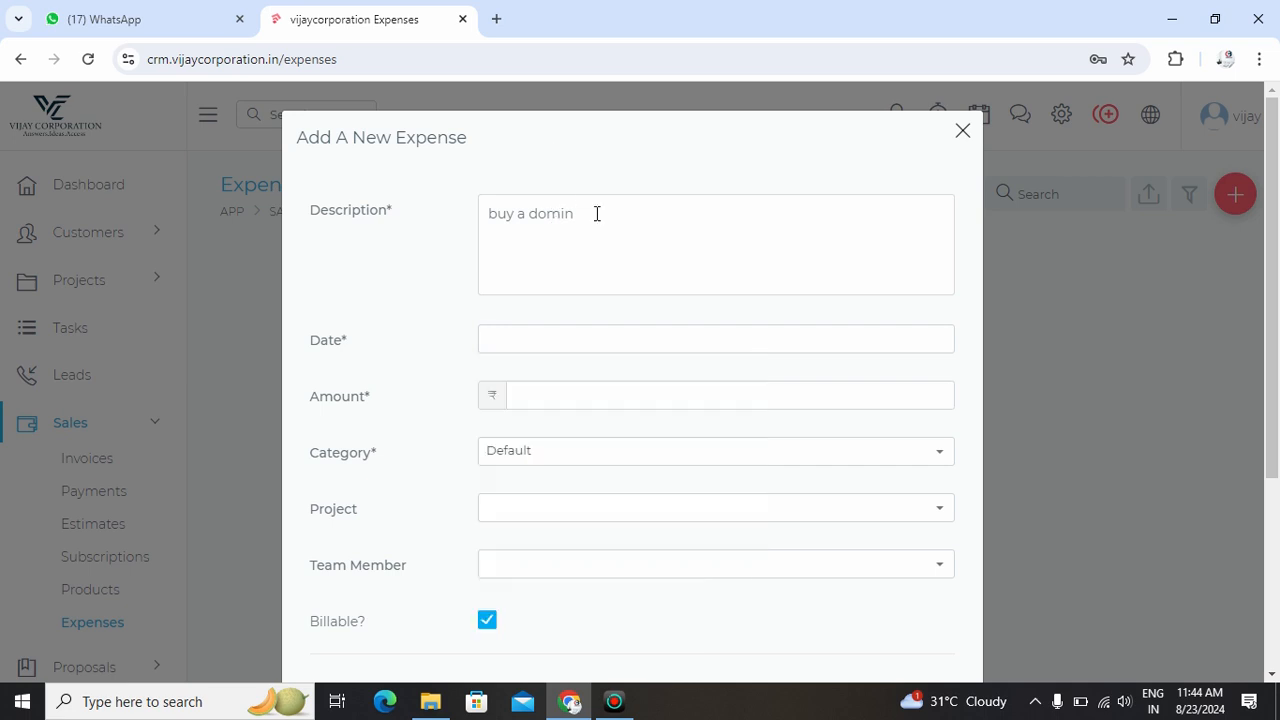
{"action": "type", "text": "of 500"}
- Date the expense 23-08-2024, file it under domain, and link it to paint website
{"action": "left_click", "coordinate": [613, 343]}
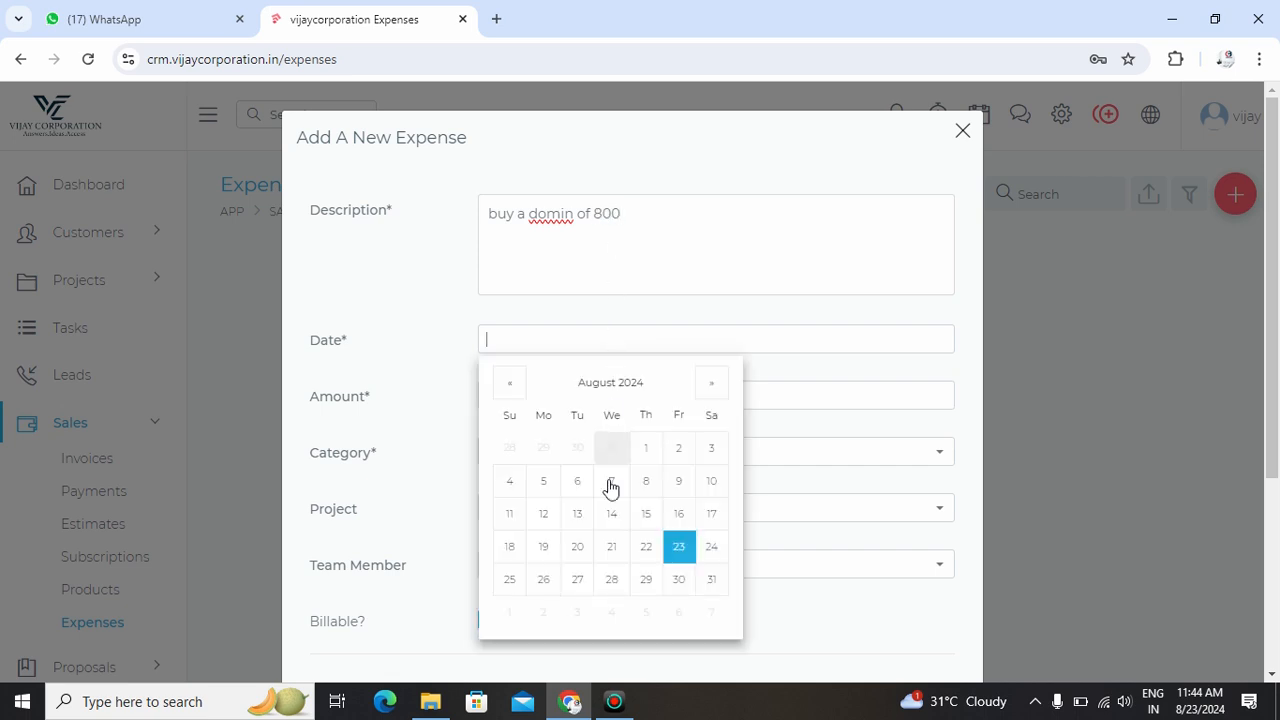
{"action": "left_click", "coordinate": [677, 546]}
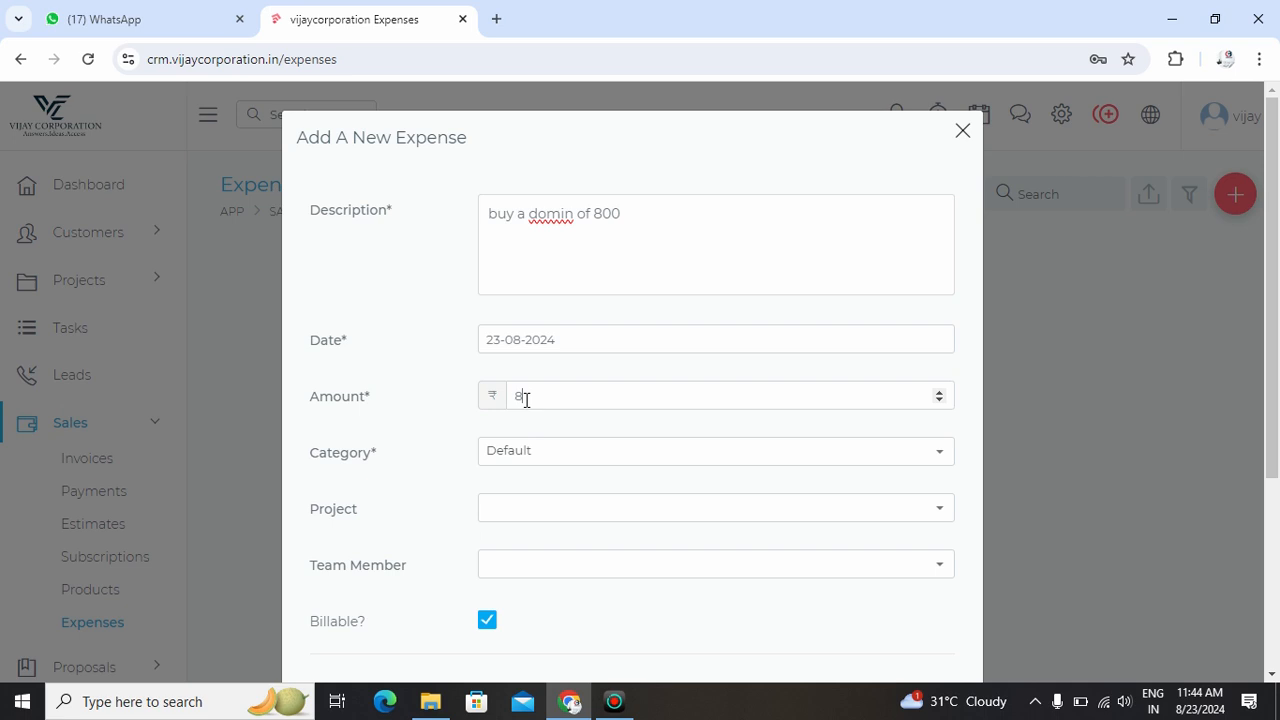
{"action": "left_click", "coordinate": [593, 441]}
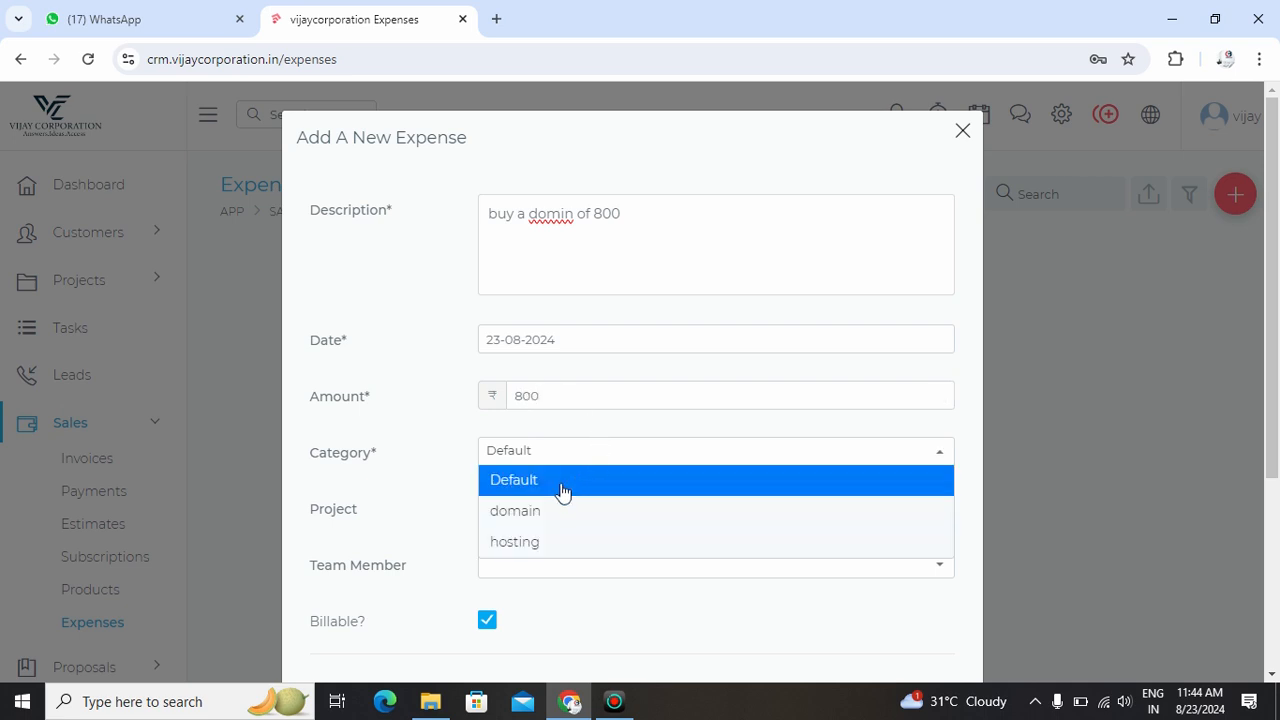
{"action": "left_click", "coordinate": [580, 511]}
{"action": "left_click", "coordinate": [526, 515]}
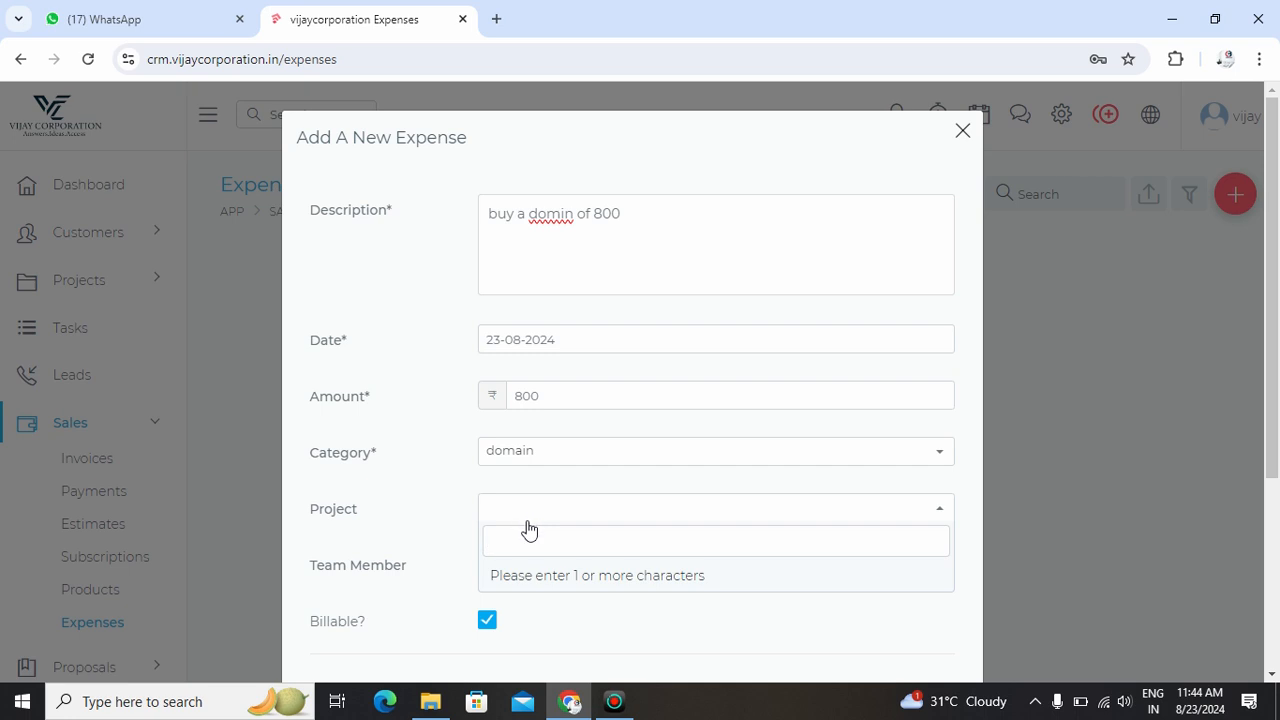
{"action": "type", "text": "pain"}
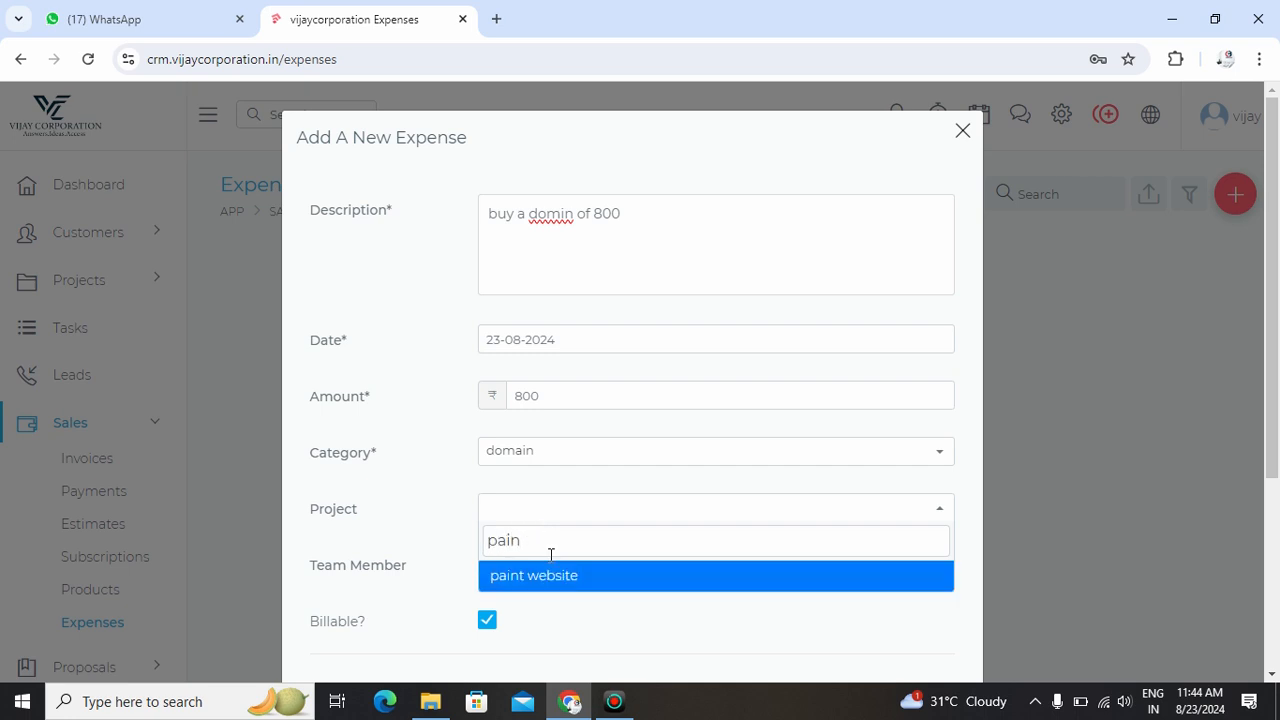
{"action": "left_click", "coordinate": [549, 577]}
- Assign a team member, review the billable and receipt options, and submit the ₹800 expense
{"action": "left_click", "coordinate": [552, 572]}
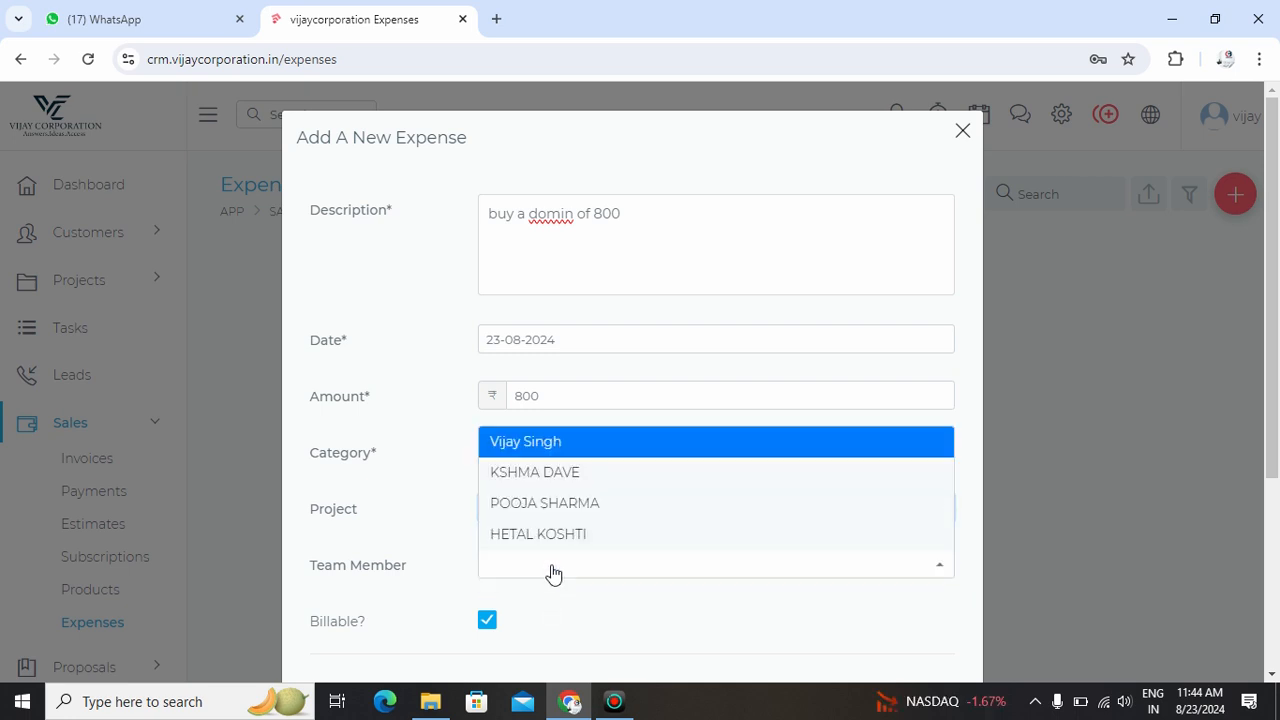
{"action": "left_click", "coordinate": [531, 506]}
{"action": "scroll", "coordinate": [571, 541], "scroll_direction": "down", "scroll_amount": 2}
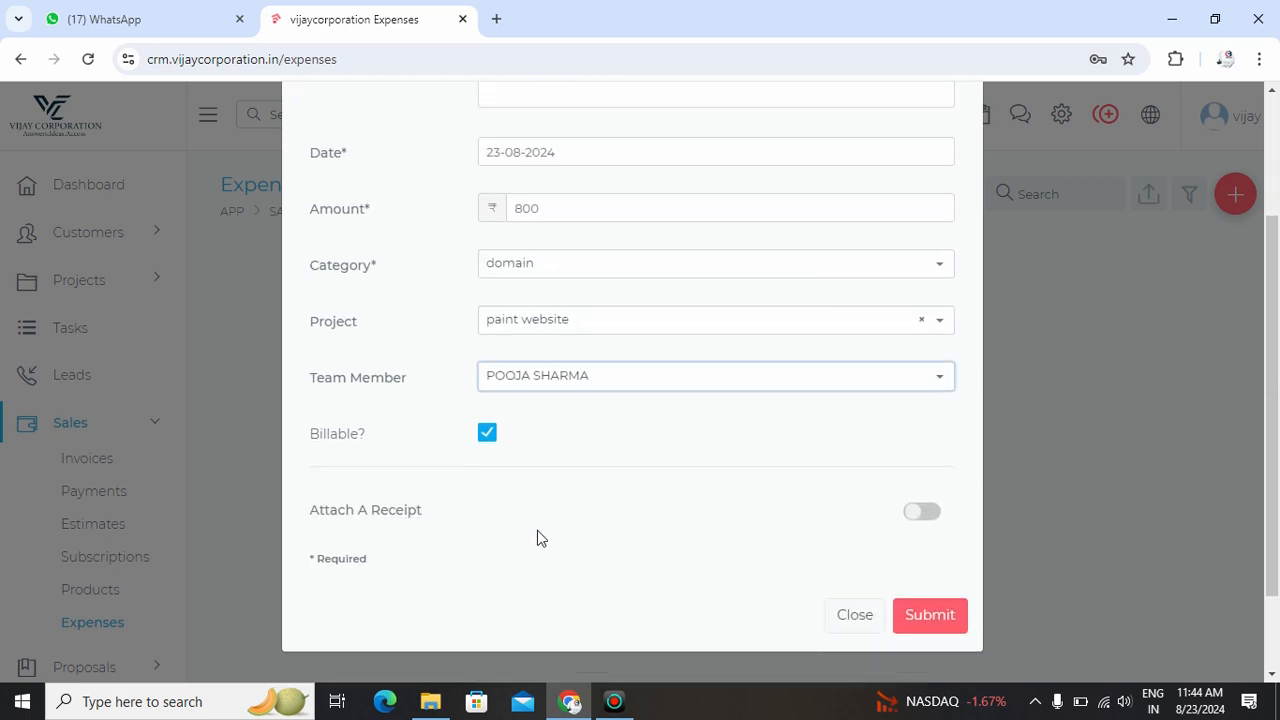
{"action": "left_click_drag", "start_coordinate": [360, 440], "coordinate": [306, 440]}
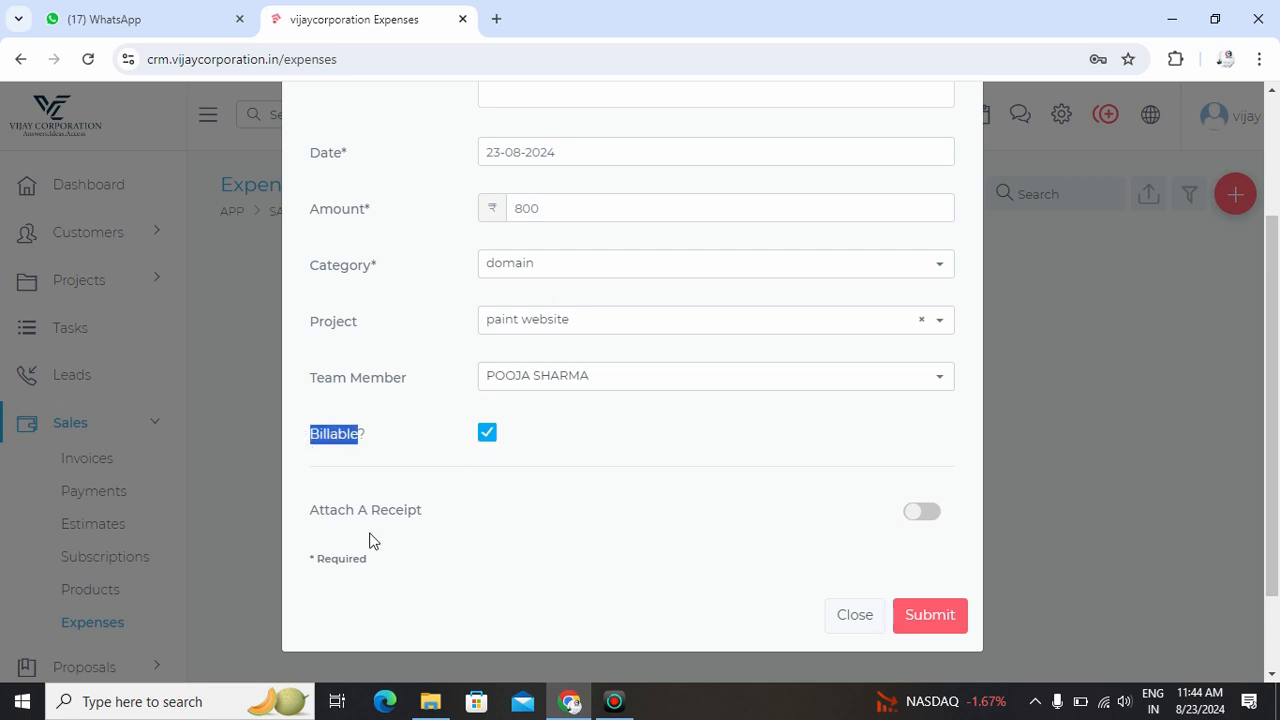
{"action": "left_click_drag", "start_coordinate": [308, 515], "coordinate": [440, 514]}
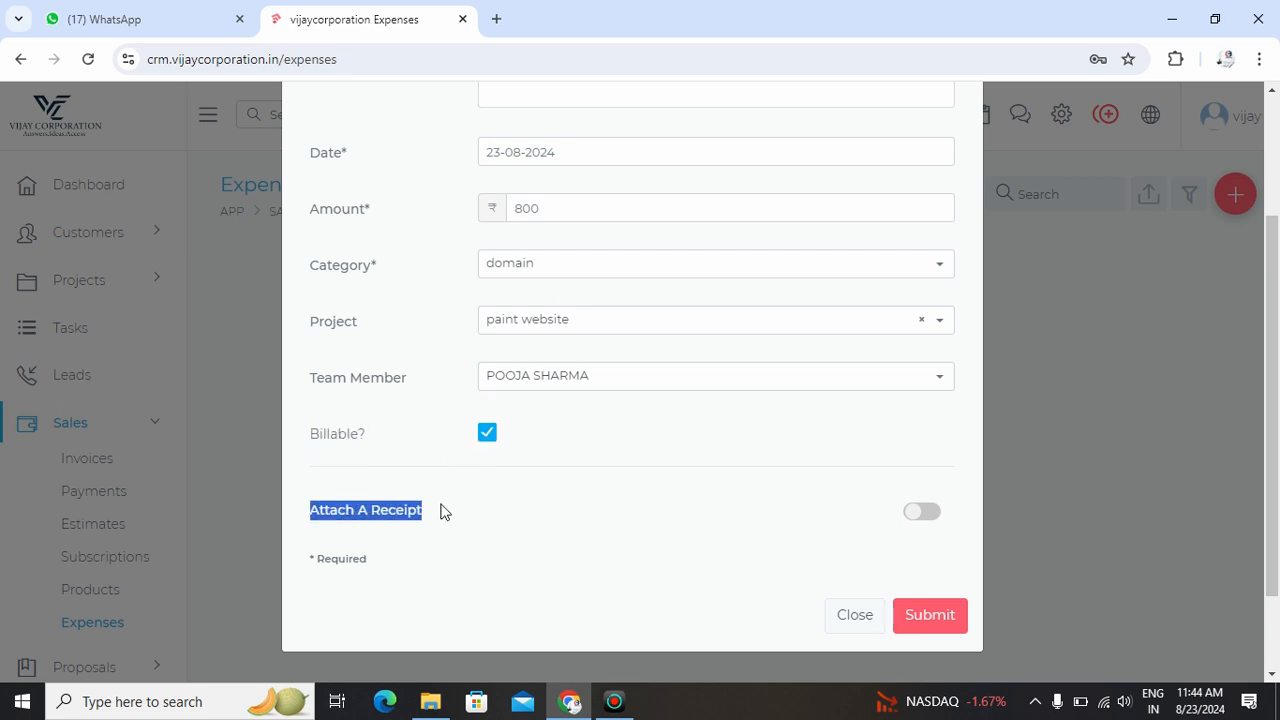
{"action": "left_click", "coordinate": [917, 618]}
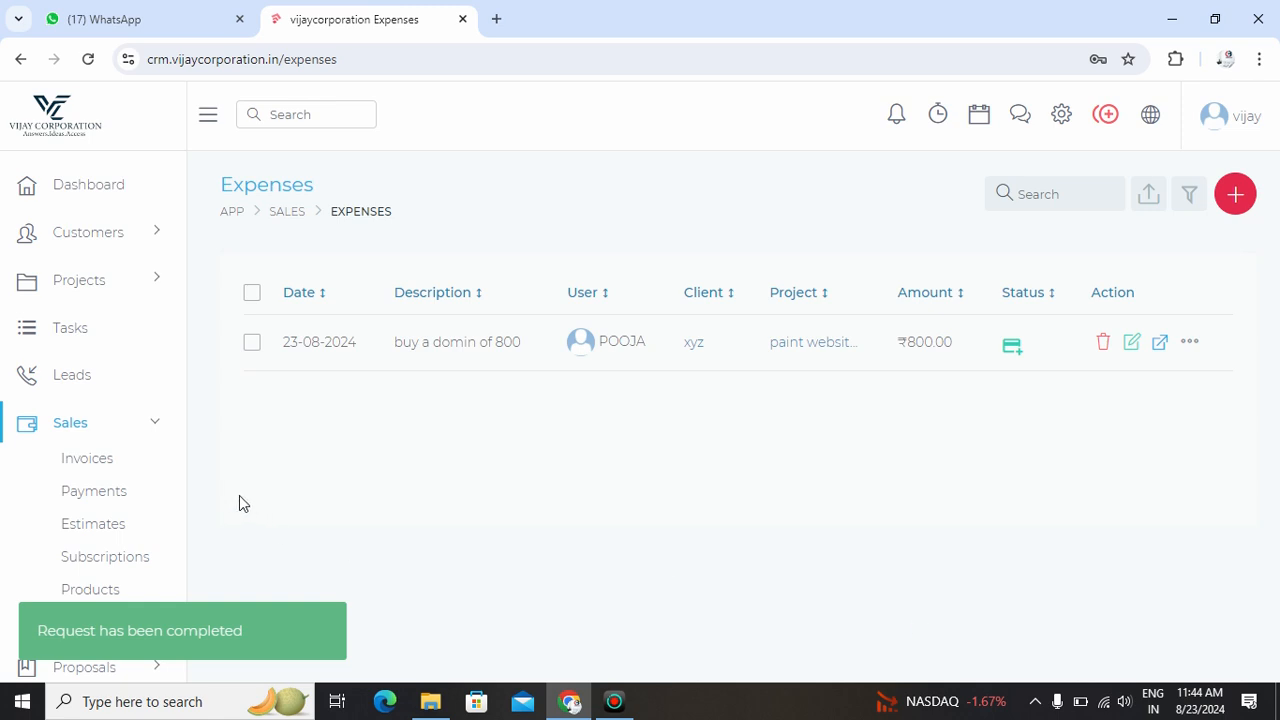
- Start a new product described 'we make a dynamic website of unlimited pages'
{"action": "left_click", "coordinate": [90, 592]}
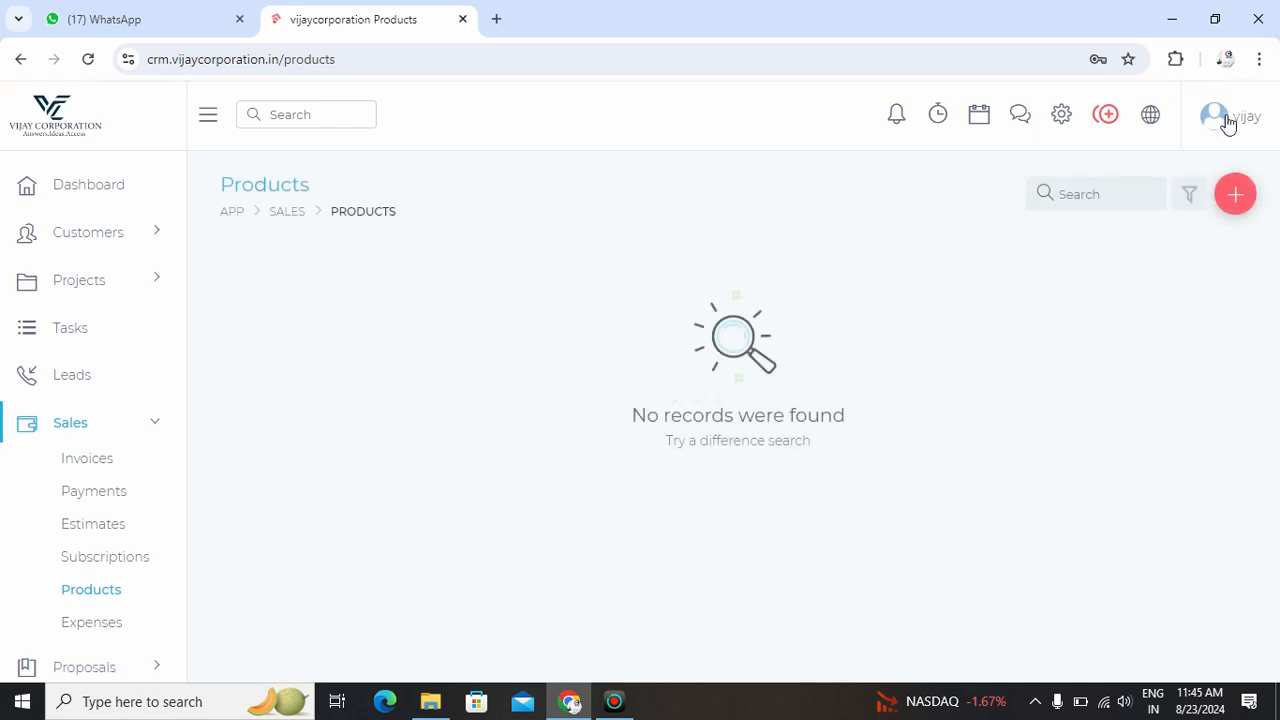
{"action": "left_click", "coordinate": [1236, 196]}
{"action": "left_click", "coordinate": [529, 235]}
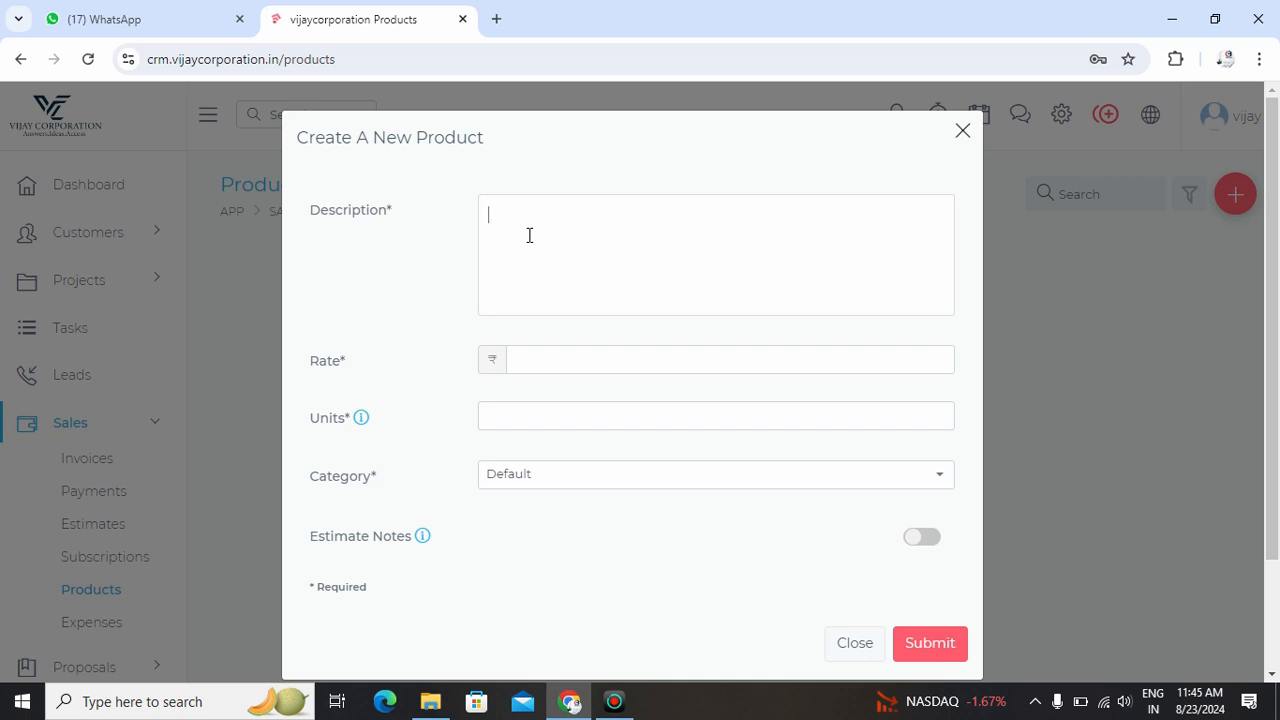
{"action": "type", "text": "we make a dynamic website of unlimited pages"}
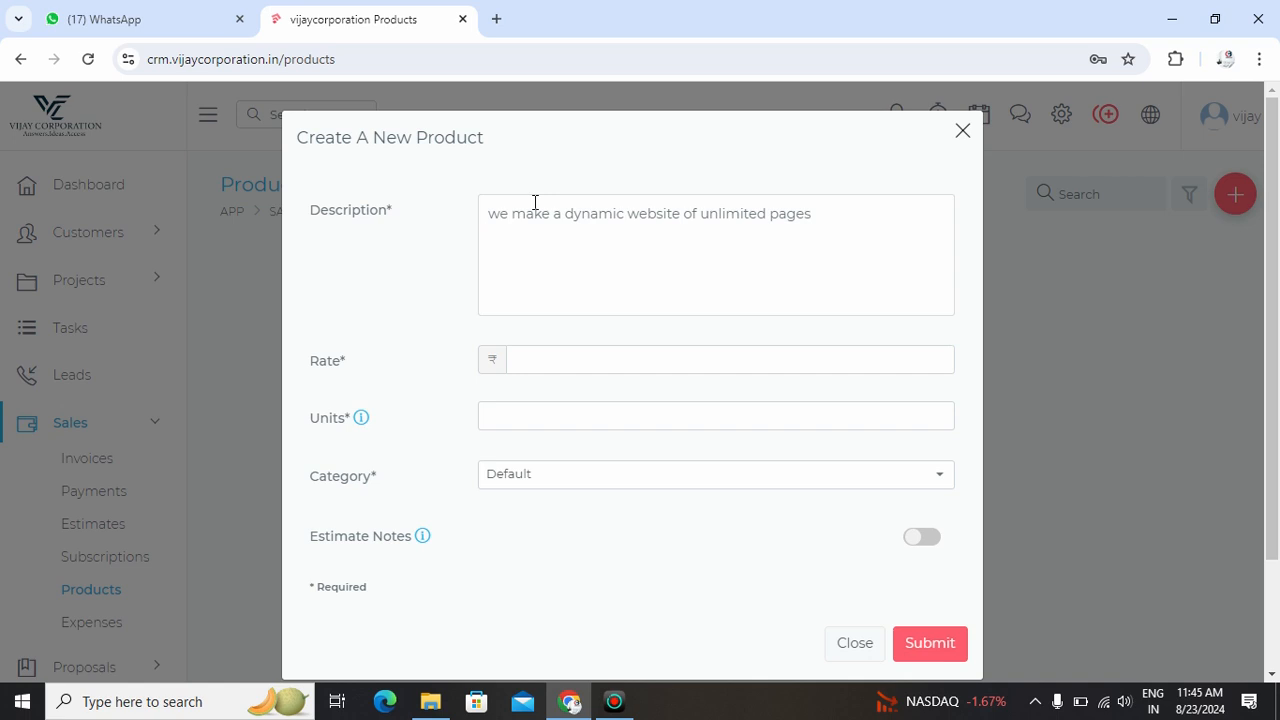
{"action": "key", "text": "Return"}
{"action": "left_click", "coordinate": [585, 415]}
- Set the product category to Website, toggle Estimate Notes on and off, and submit
{"action": "left_click", "coordinate": [630, 478]}
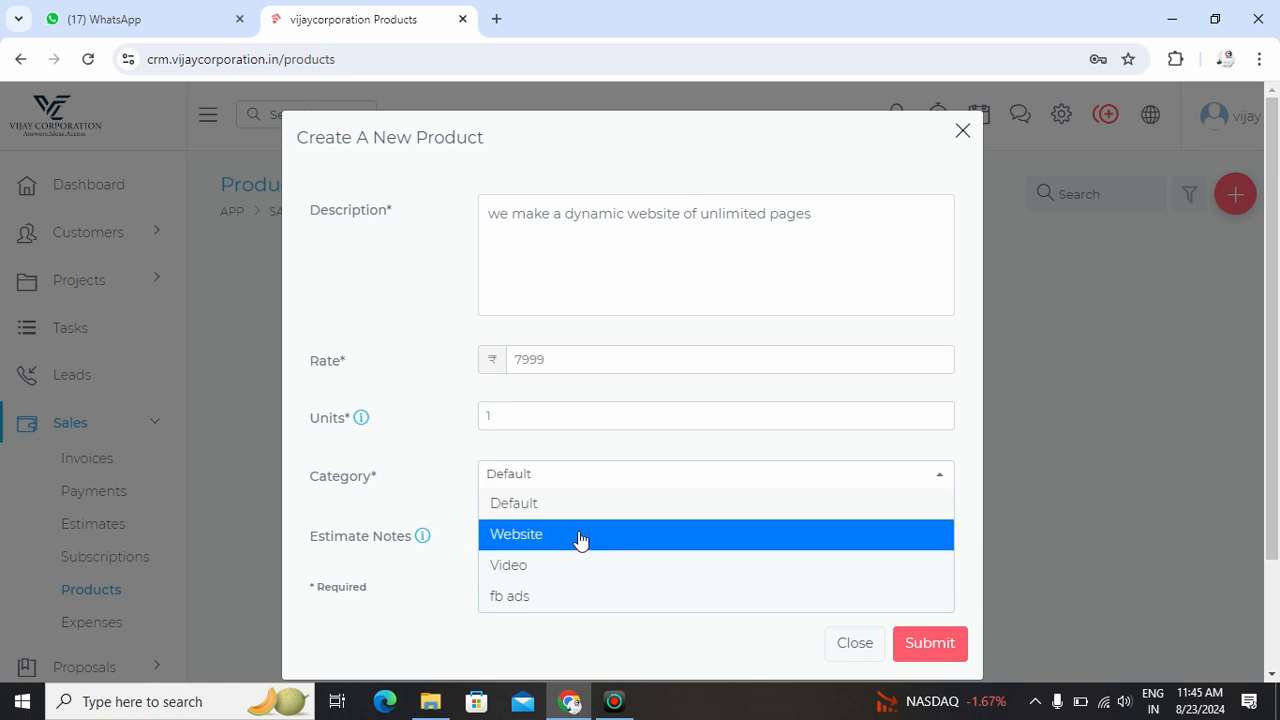
{"action": "left_click", "coordinate": [578, 540]}
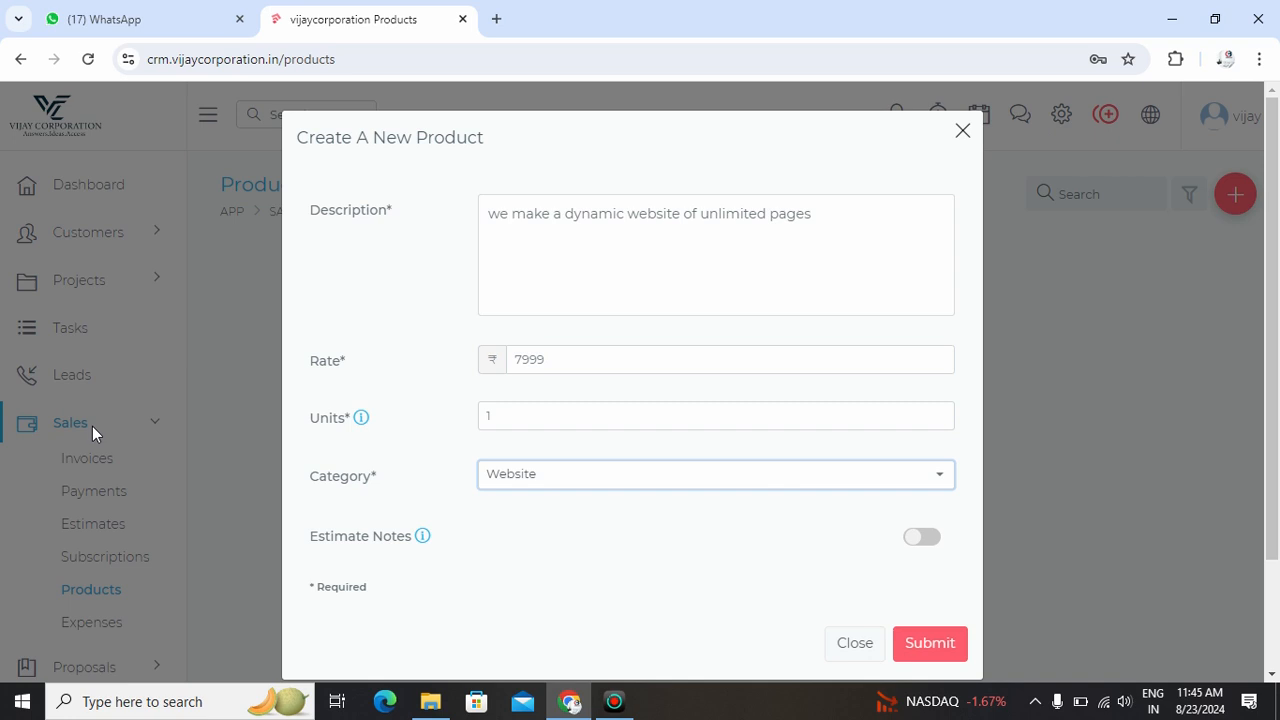
{"action": "scroll", "coordinate": [594, 536], "scroll_direction": "down", "scroll_amount": 1}
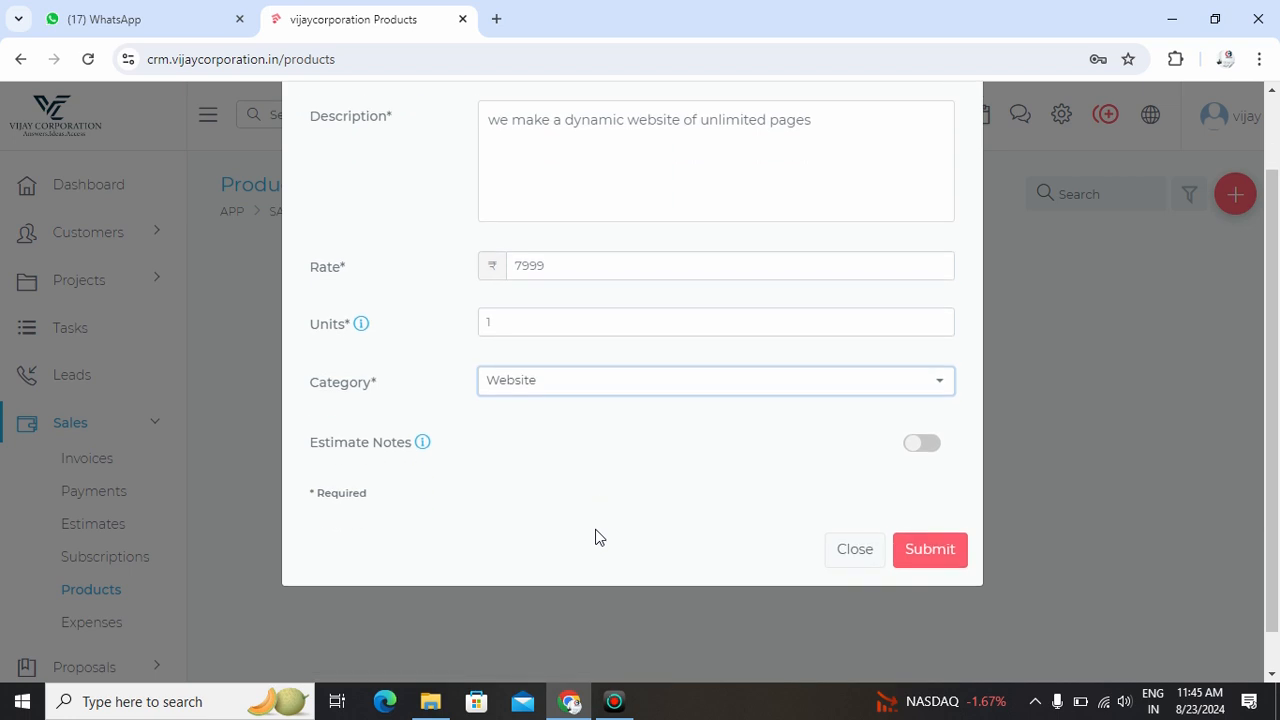
{"action": "left_click", "coordinate": [922, 445]}
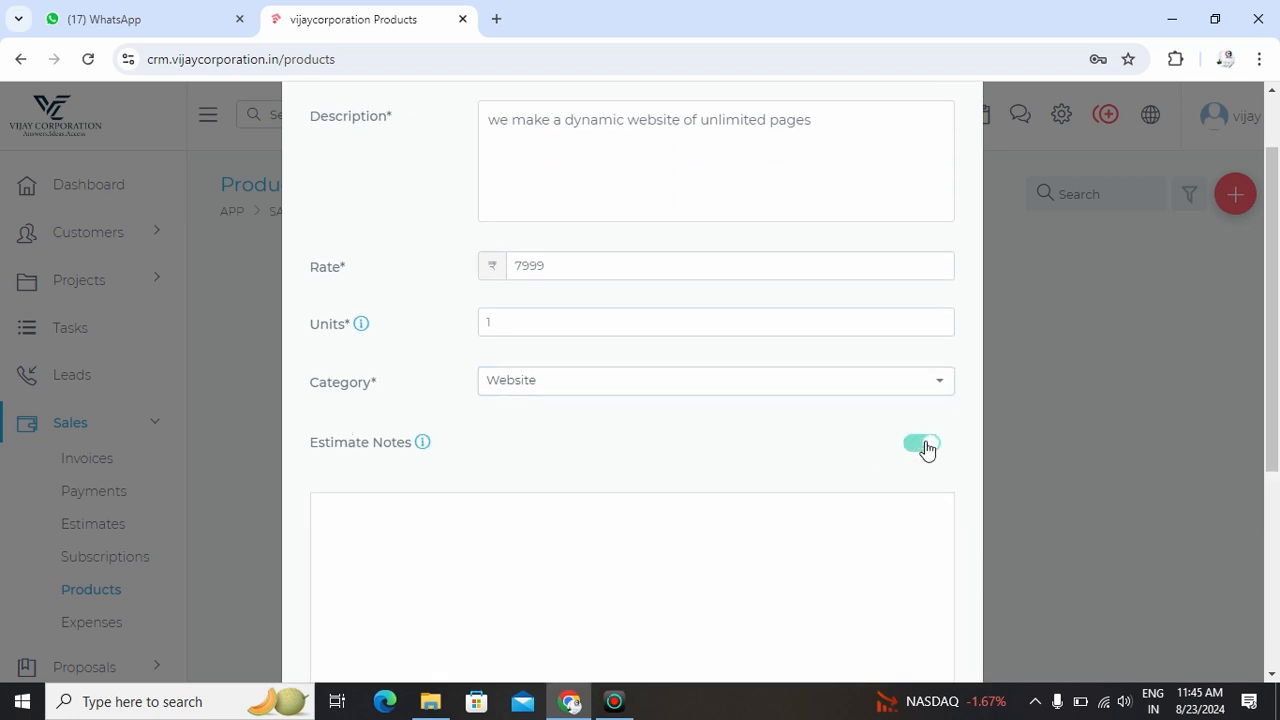
{"action": "scroll", "coordinate": [928, 450], "scroll_direction": "down", "scroll_amount": 4}
{"action": "scroll", "coordinate": [930, 453], "scroll_direction": "up", "scroll_amount": 2}
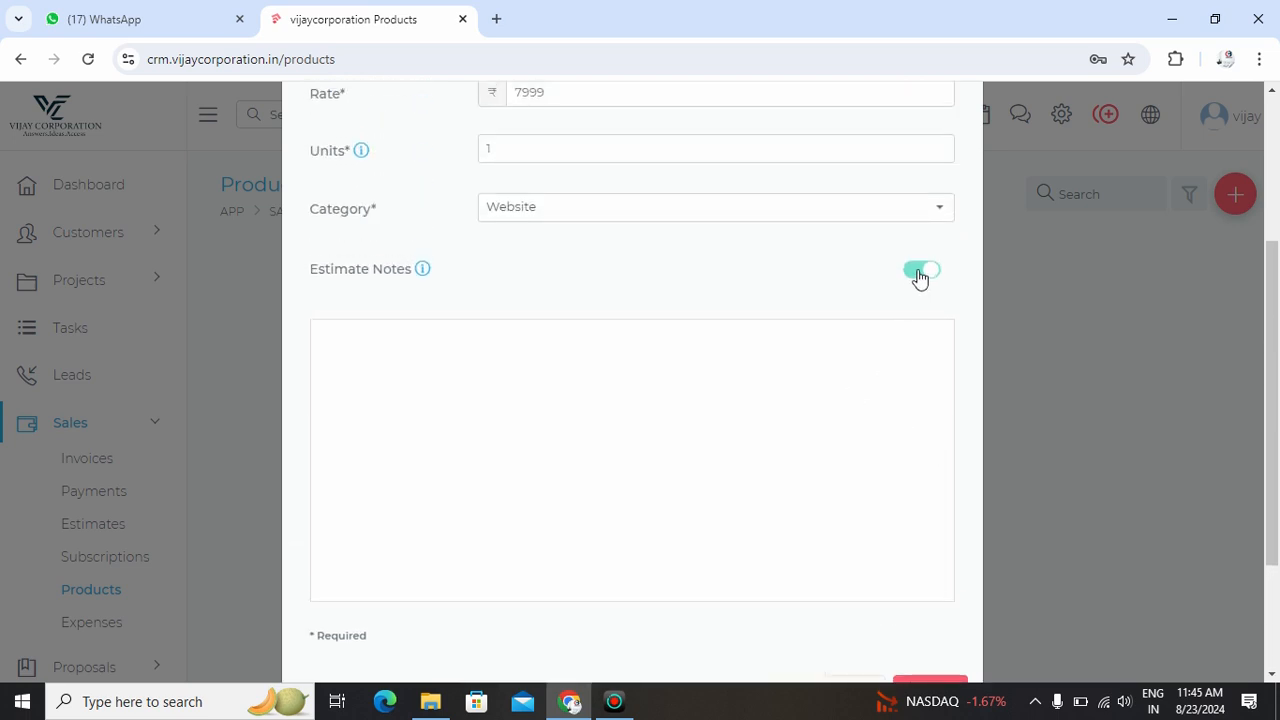
{"action": "left_click", "coordinate": [920, 278]}
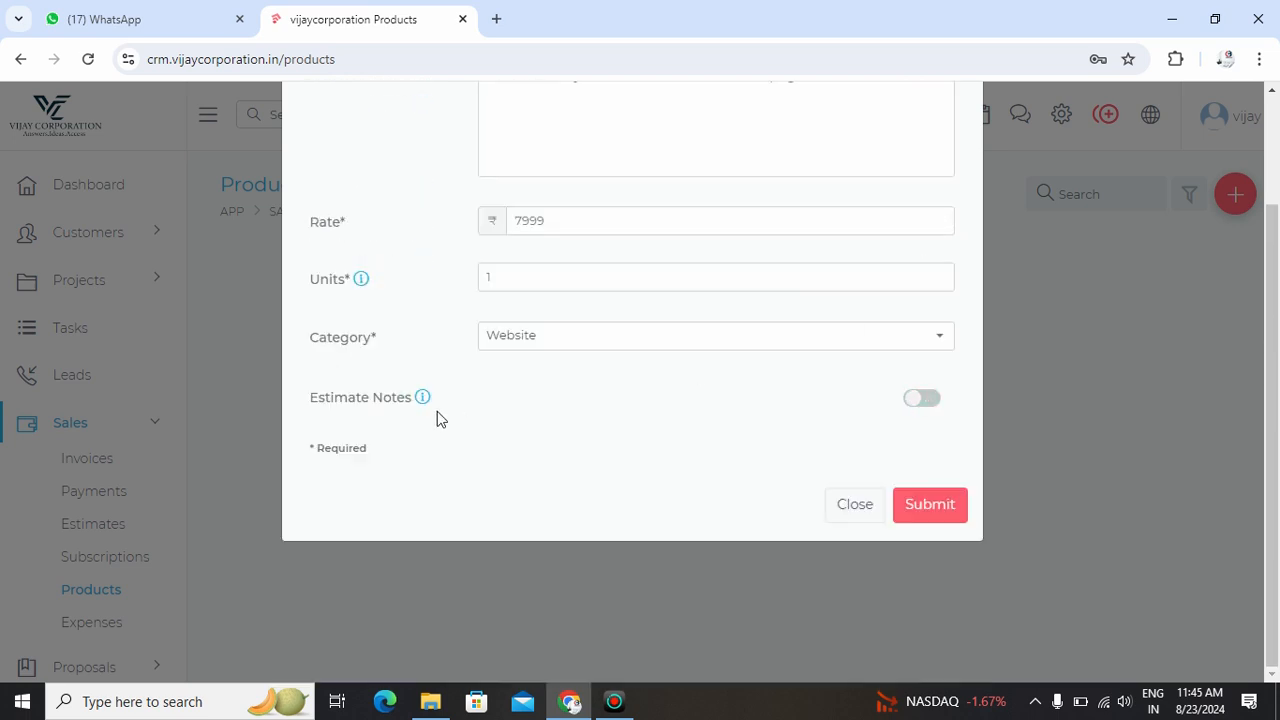
{"action": "scroll", "coordinate": [522, 434], "scroll_direction": "up", "scroll_amount": 2}
{"action": "scroll", "coordinate": [522, 434], "scroll_direction": "down", "scroll_amount": 2}
{"action": "left_click", "coordinate": [935, 508]}
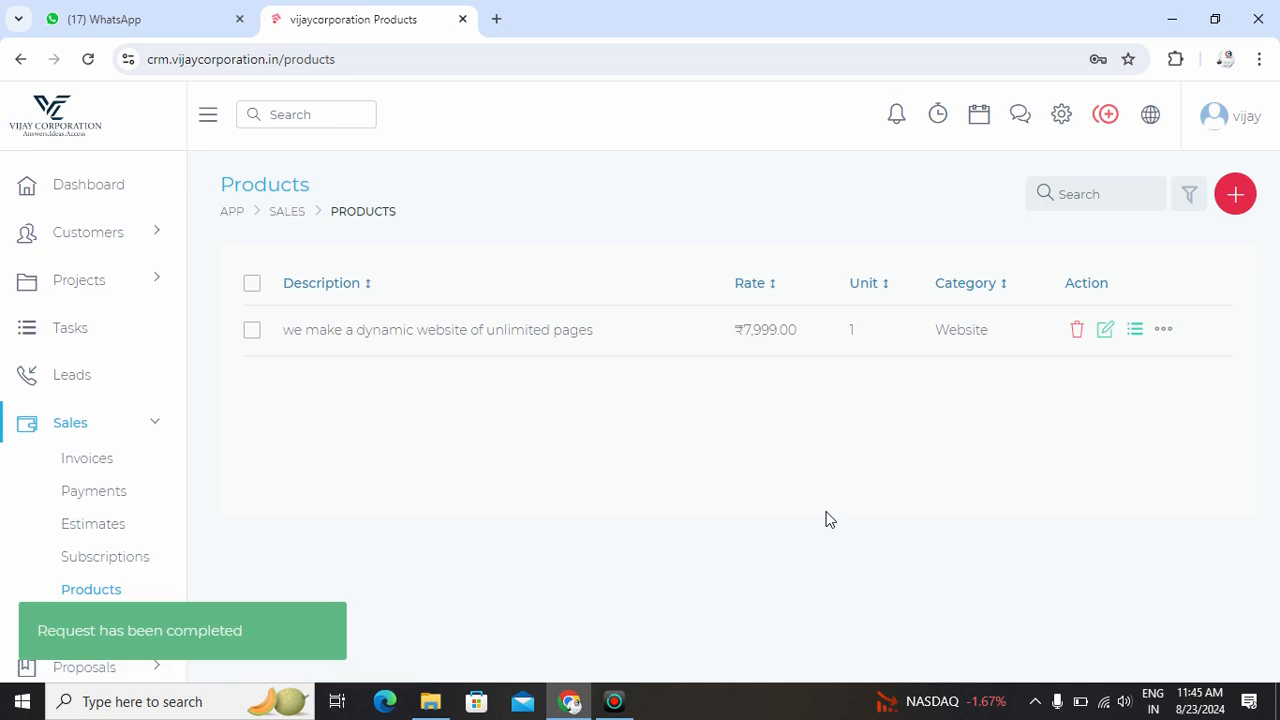
- Start a new invoice for a new client, entering company yhg and the contact's details
{"action": "left_click", "coordinate": [95, 458]}
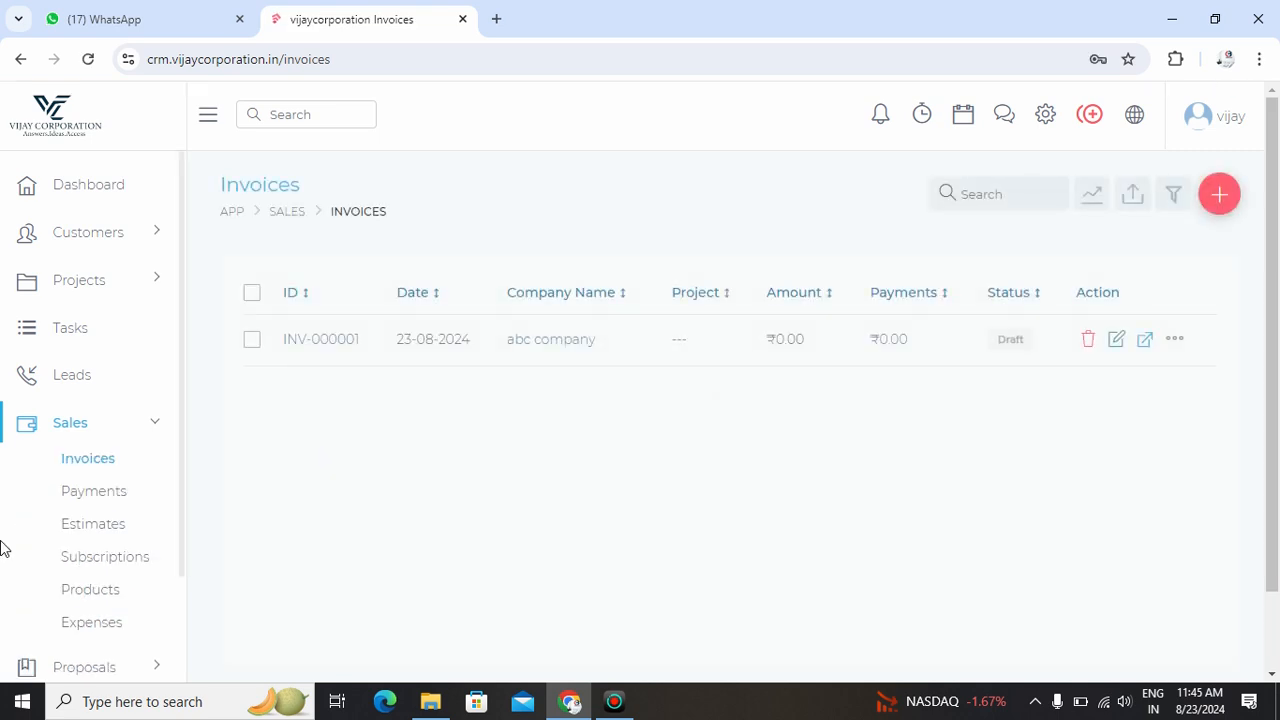
{"action": "left_click", "coordinate": [1219, 200]}
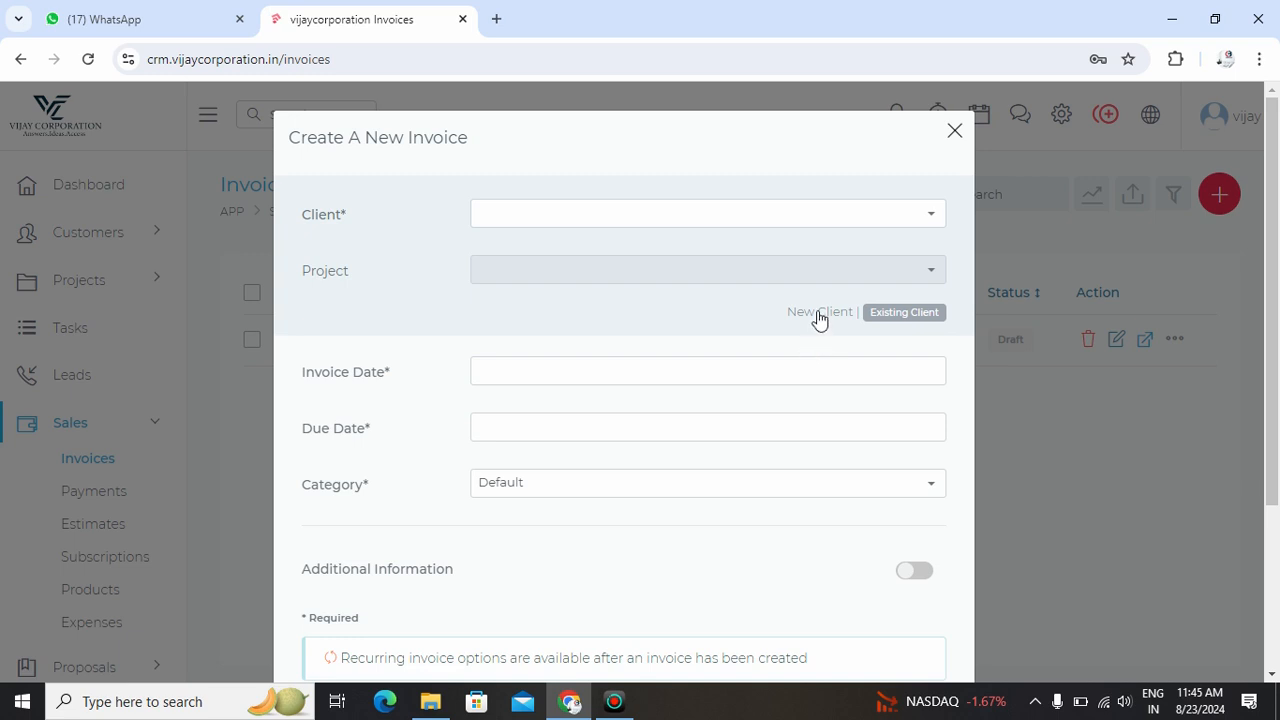
{"action": "left_click", "coordinate": [825, 313]}
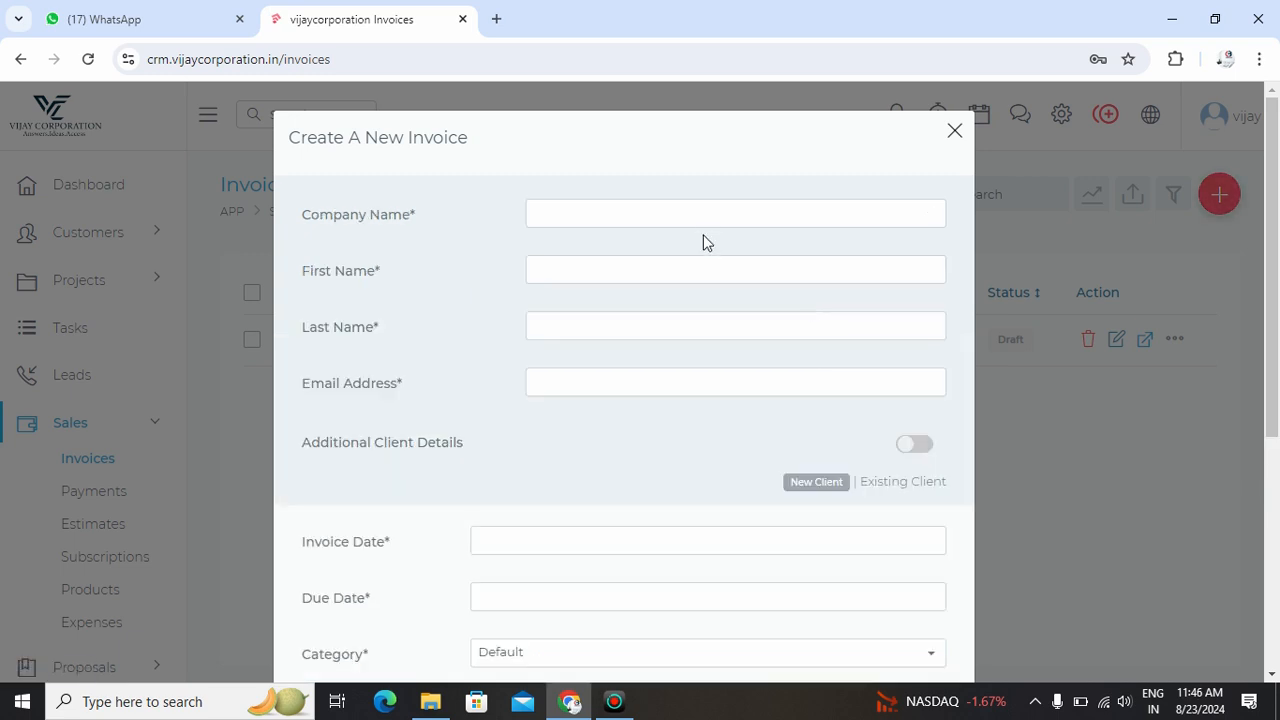
{"action": "left_click", "coordinate": [685, 216]}
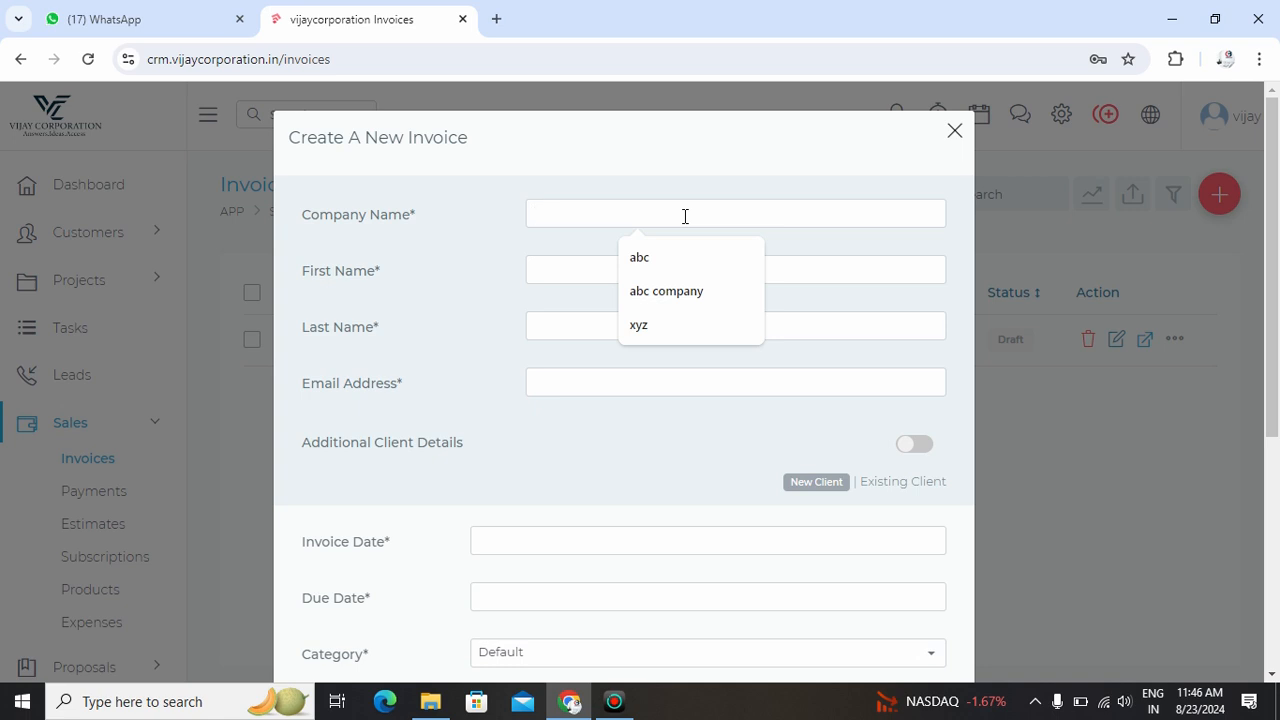
{"action": "type", "text": "yhg"}
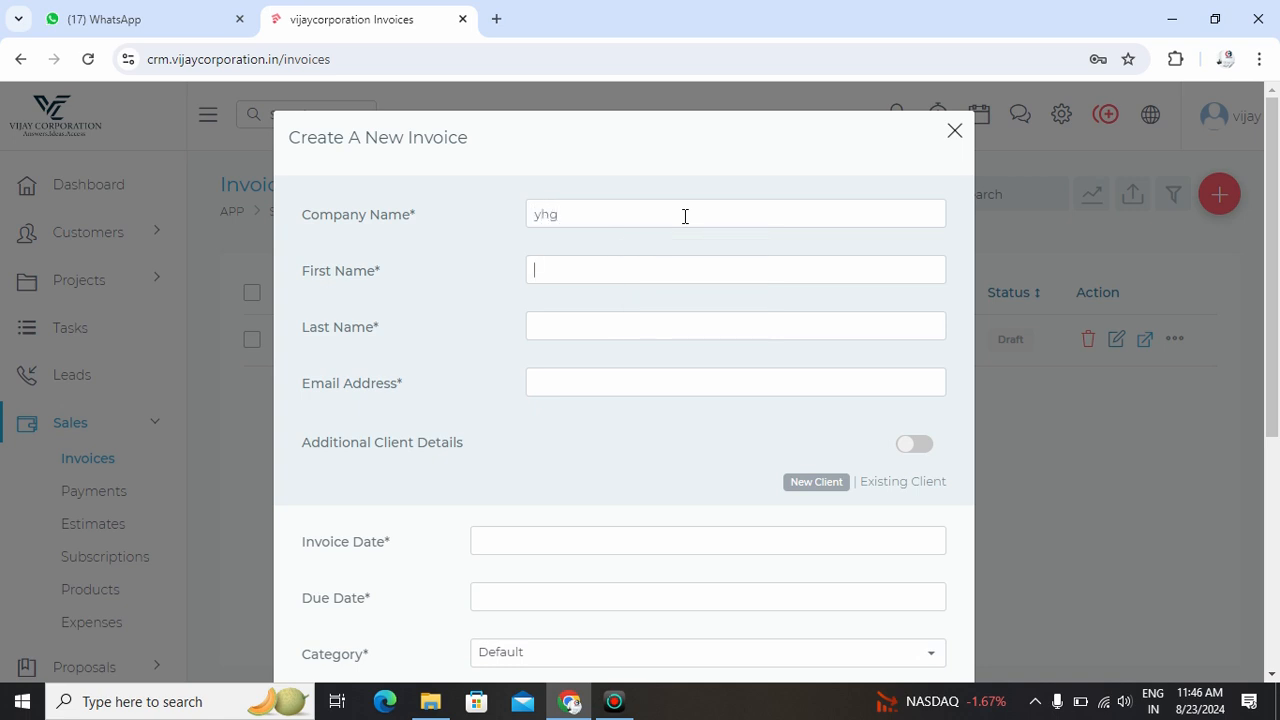
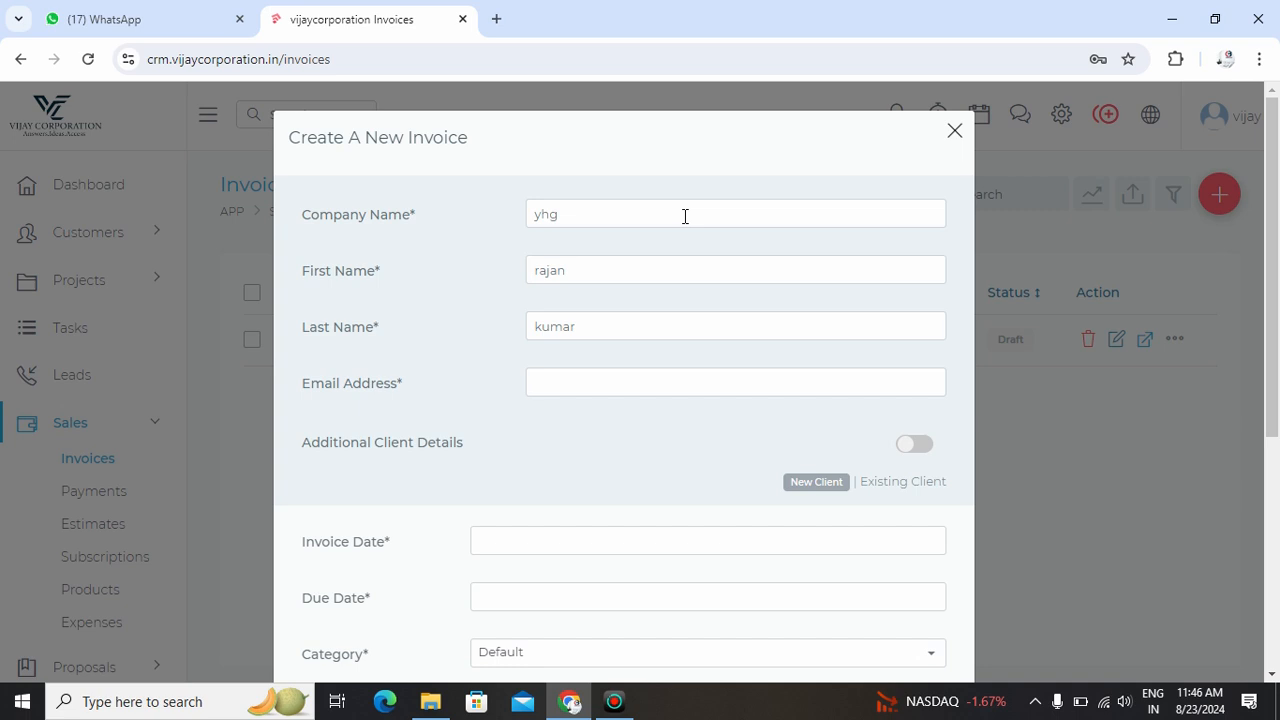
- Set invoice date 23-08-2024, due date 30-08-2024, keep category Default, and submit
{"action": "left_click", "coordinate": [600, 529]}
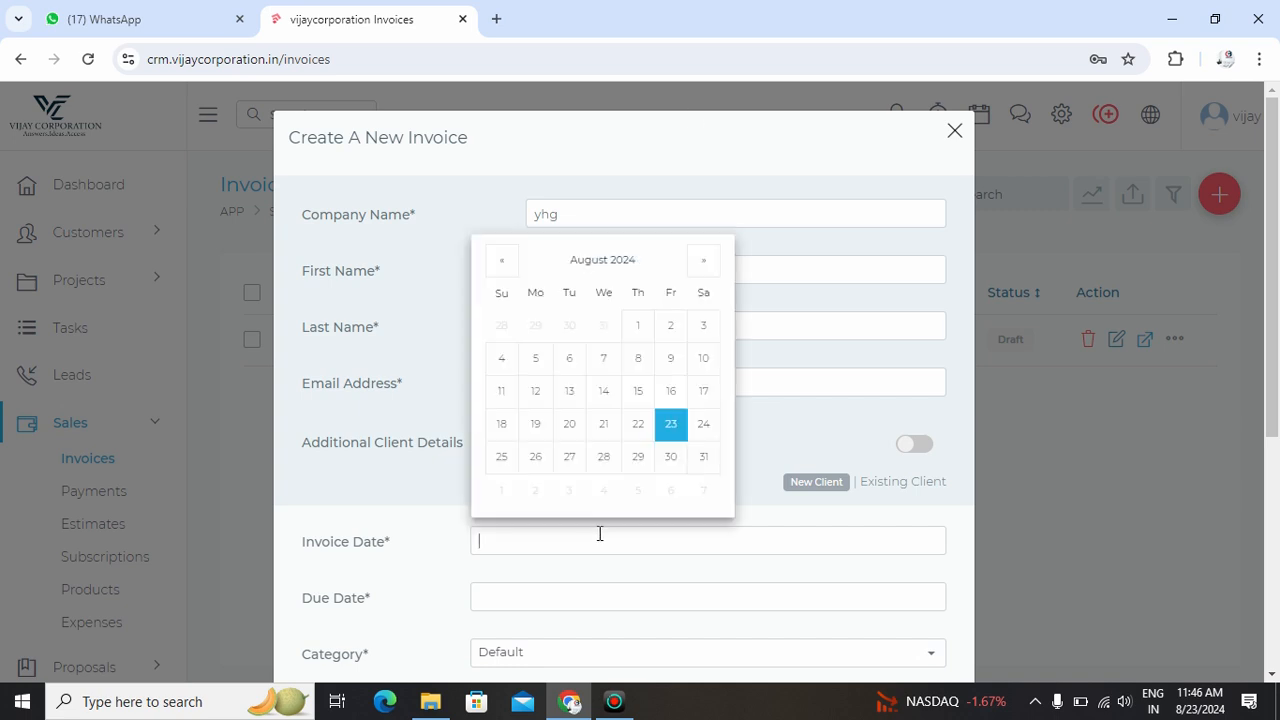
{"action": "left_click", "coordinate": [672, 428]}
{"action": "scroll", "coordinate": [677, 434], "scroll_direction": "down", "scroll_amount": 2}
{"action": "left_click", "coordinate": [638, 410]}
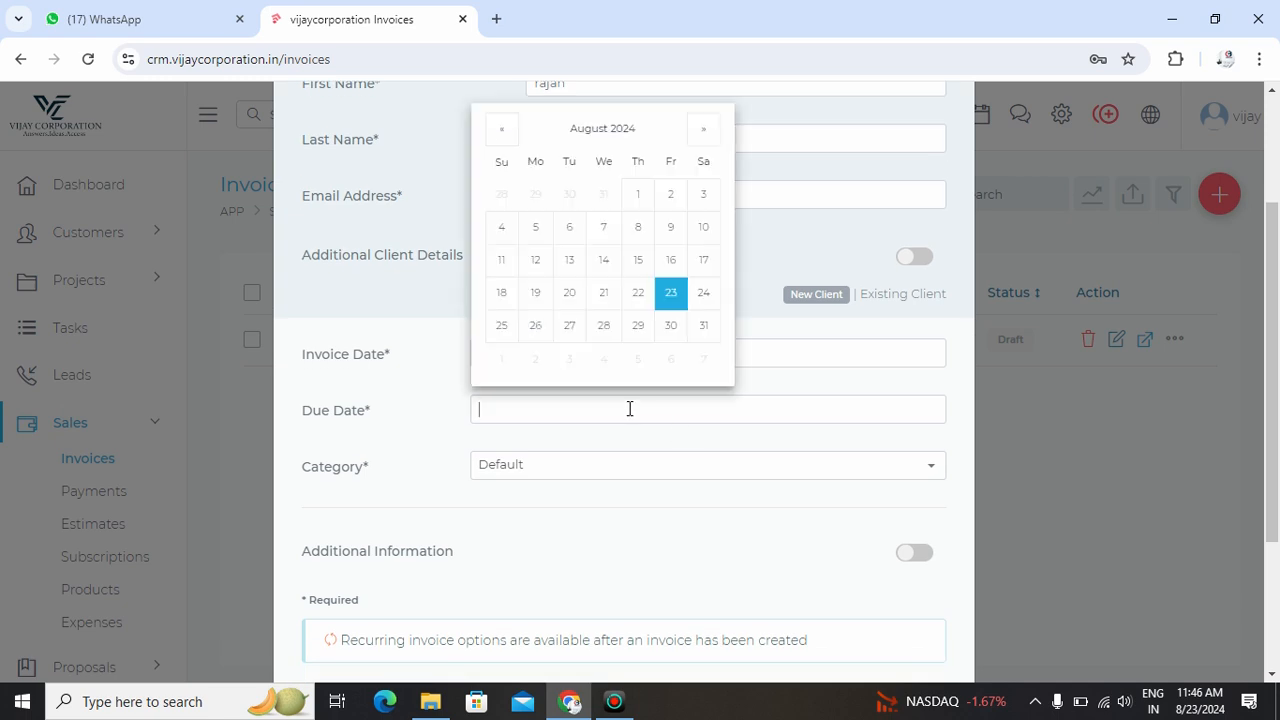
{"action": "left_click", "coordinate": [670, 333]}
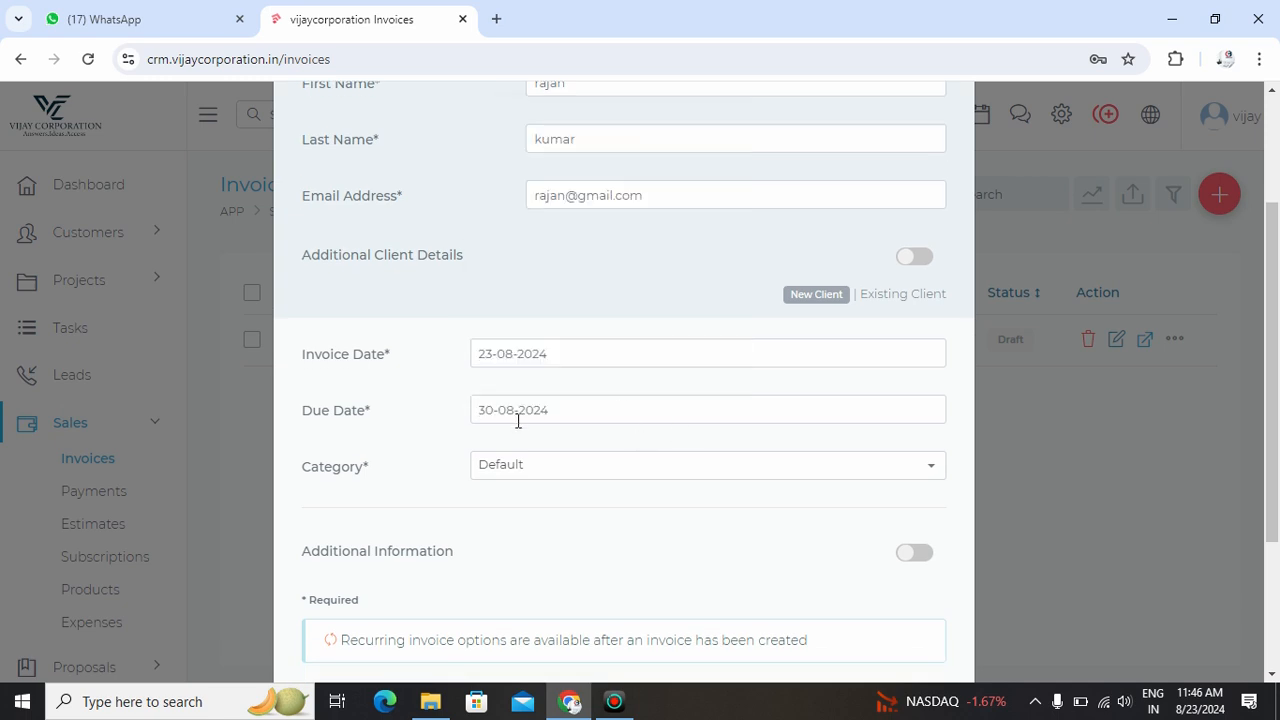
{"action": "scroll", "coordinate": [518, 421], "scroll_direction": "down", "scroll_amount": 2}
{"action": "left_click", "coordinate": [617, 289]}
{"action": "left_click", "coordinate": [620, 290]}
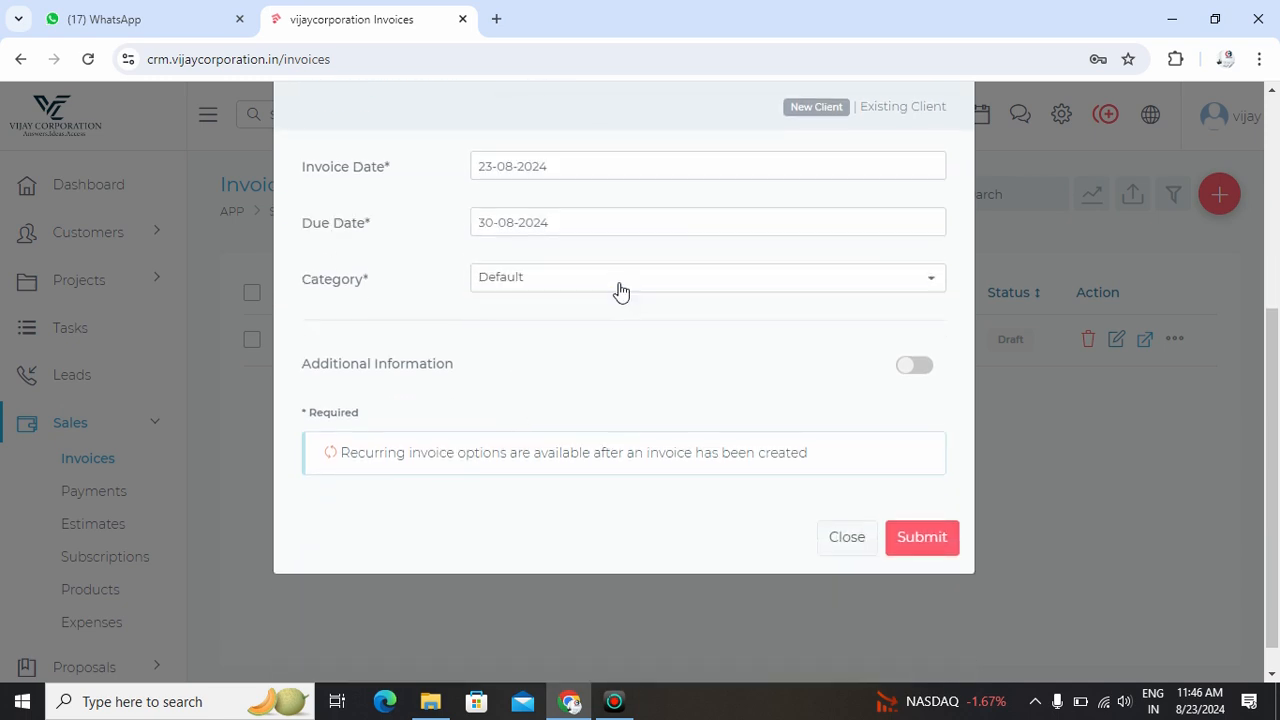
{"action": "left_click", "coordinate": [620, 290]}
{"action": "left_click", "coordinate": [617, 289]}
{"action": "scroll", "coordinate": [619, 286], "scroll_direction": "up", "scroll_amount": 3}
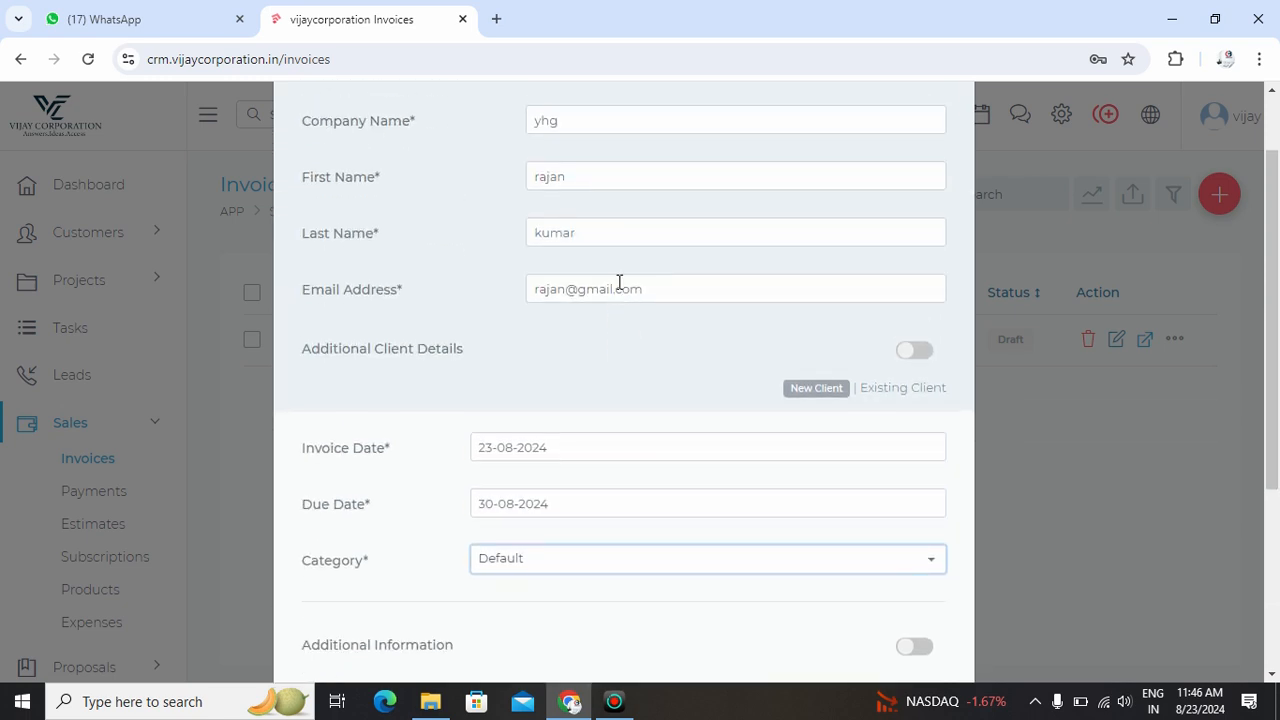
{"action": "scroll", "coordinate": [619, 283], "scroll_direction": "up", "scroll_amount": 1}
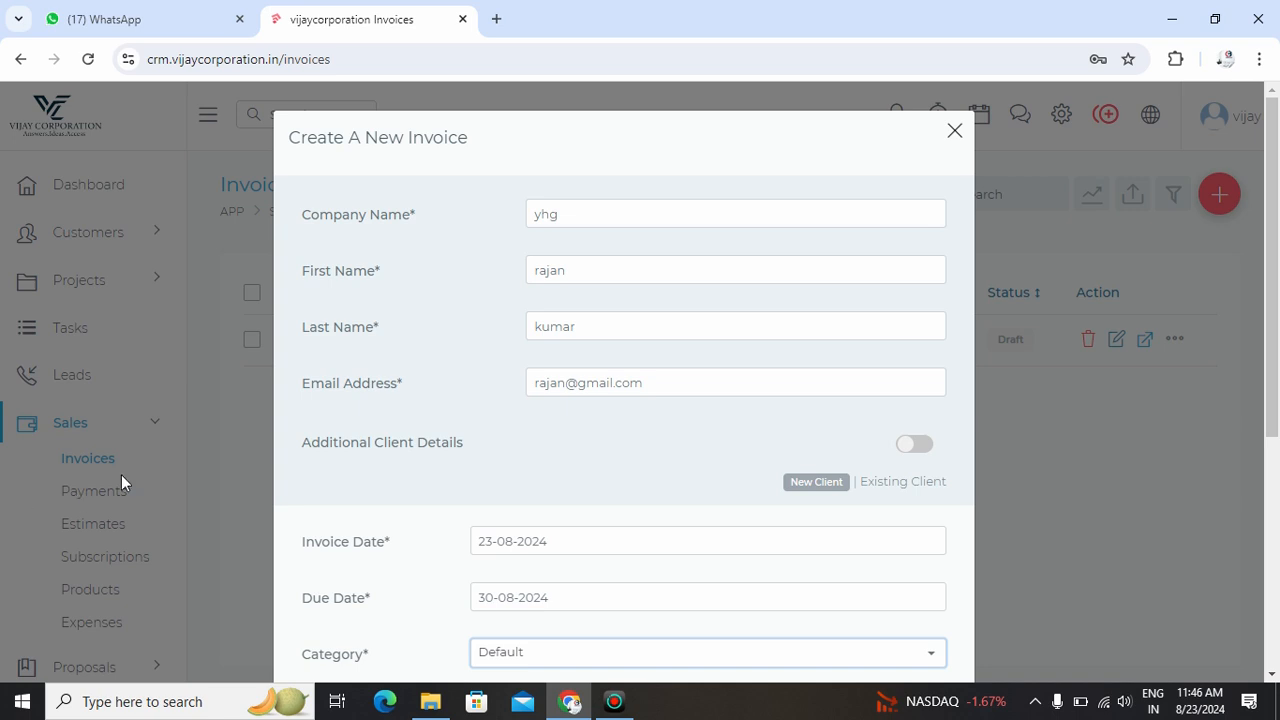
{"action": "scroll", "coordinate": [770, 342], "scroll_direction": "down", "scroll_amount": 4}
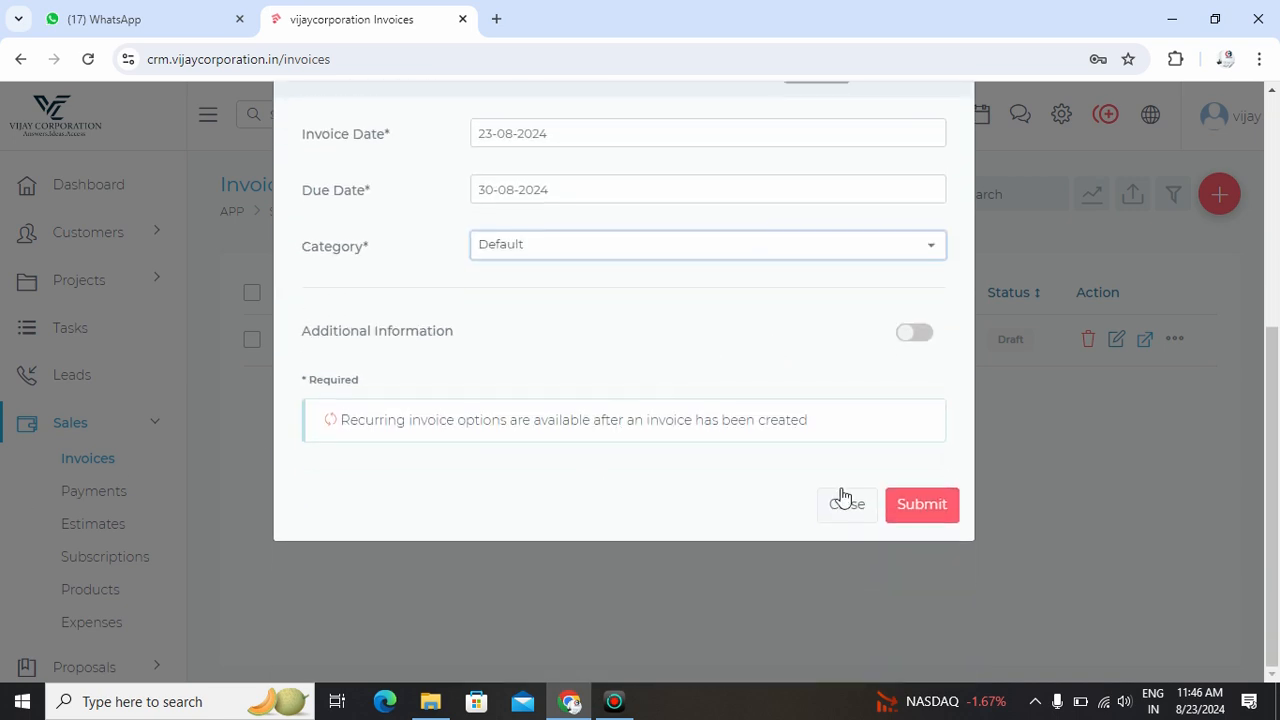
{"action": "left_click", "coordinate": [928, 503]}
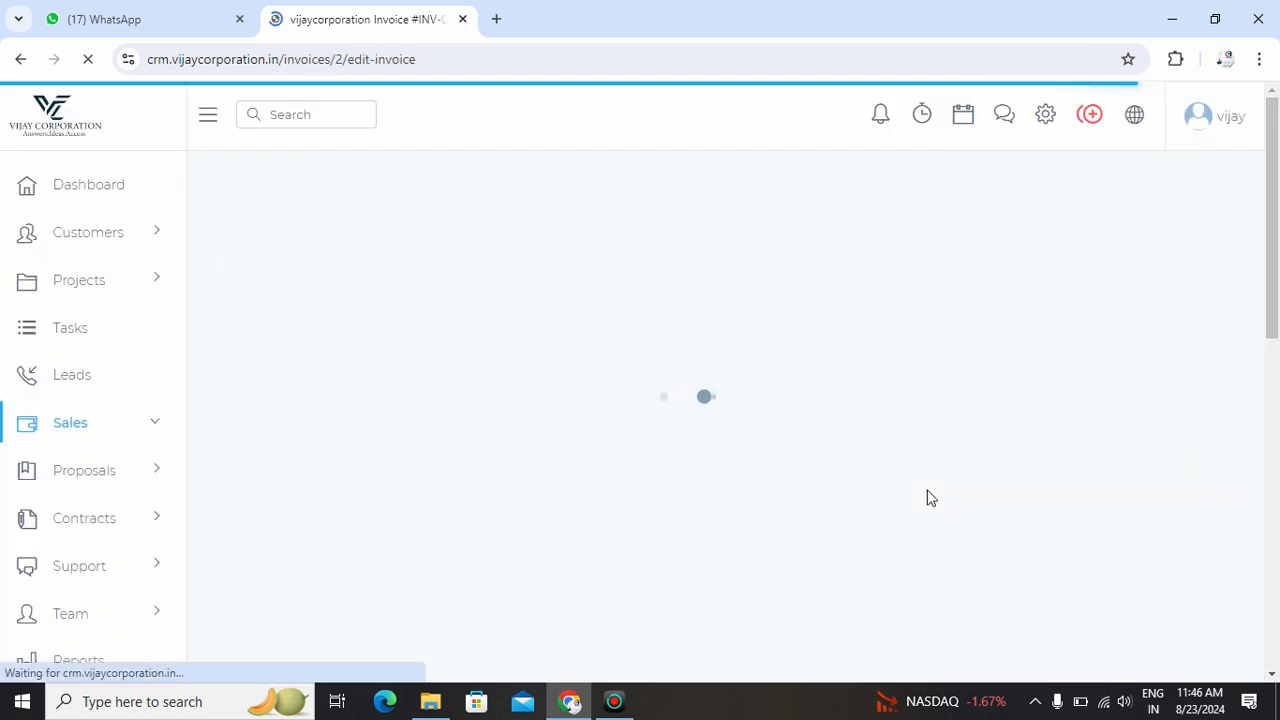
- Review draft invoice INV-000002, visit client yhg's page, and return to the invoice
{"action": "scroll", "coordinate": [928, 498], "scroll_direction": "down", "scroll_amount": 2}
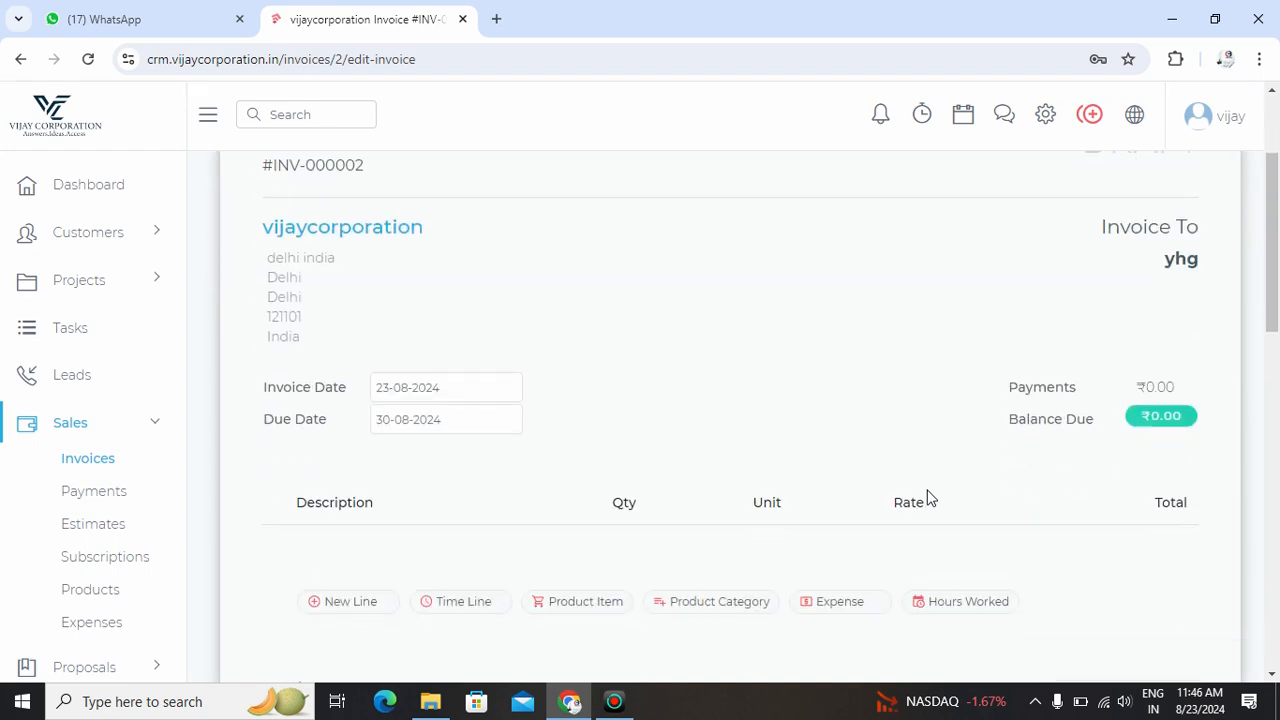
{"action": "left_click_drag", "start_coordinate": [263, 231], "coordinate": [320, 345]}
{"action": "left_click", "coordinate": [446, 316]}
{"action": "scroll", "coordinate": [446, 316], "scroll_direction": "up", "scroll_amount": 1}
{"action": "left_click_drag", "start_coordinate": [266, 258], "coordinate": [383, 257]}
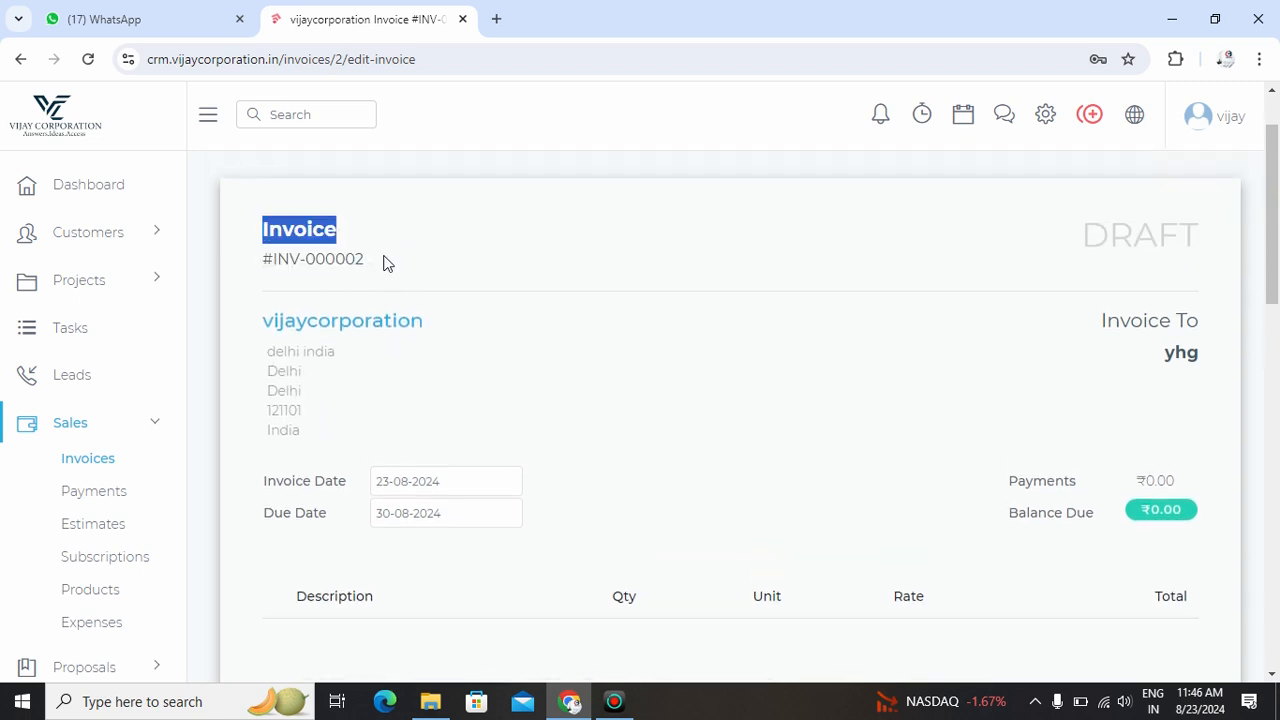
{"action": "scroll", "coordinate": [631, 336], "scroll_direction": "down", "scroll_amount": 1}
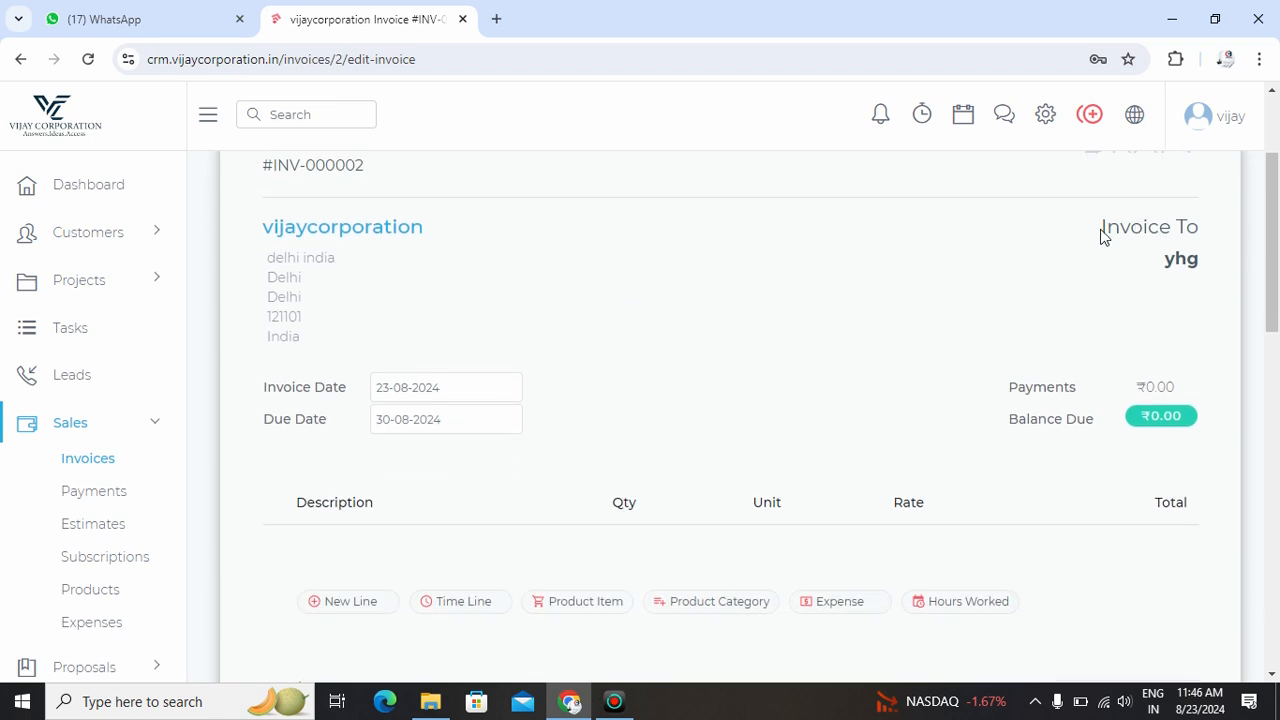
{"action": "left_click_drag", "start_coordinate": [1100, 236], "coordinate": [1103, 231]}
{"action": "left_click", "coordinate": [1180, 265]}
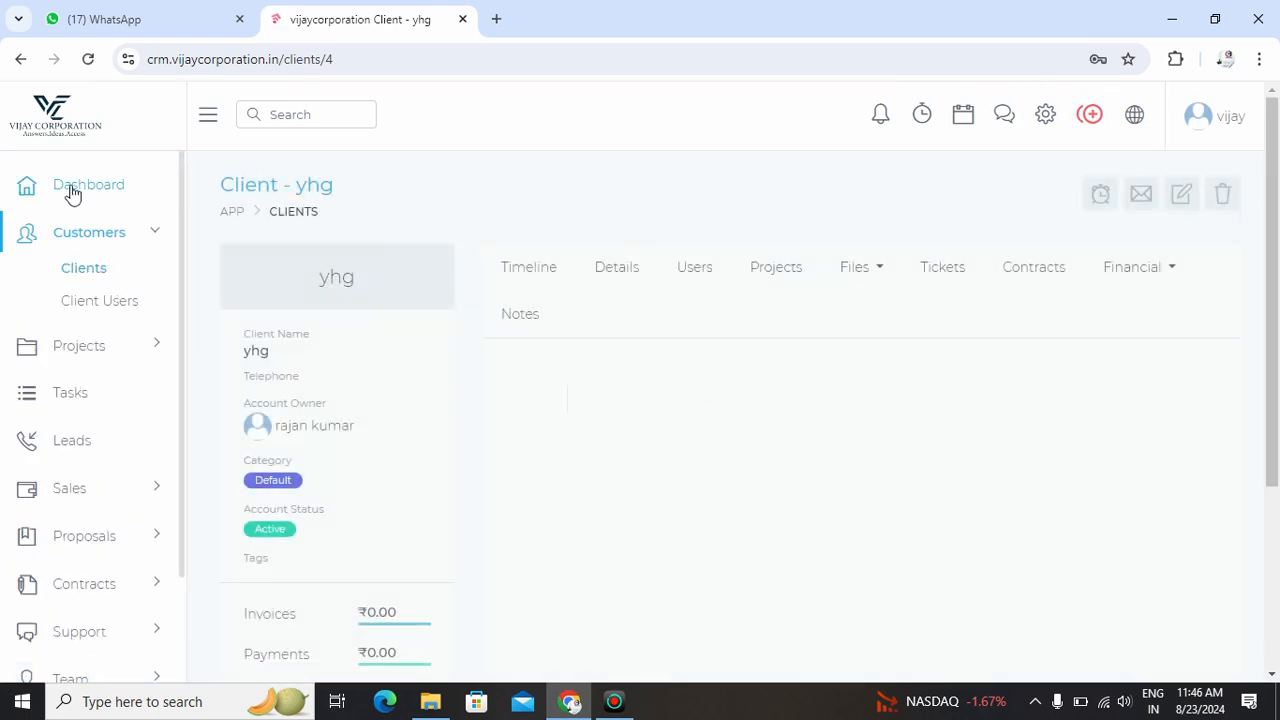
{"action": "left_click", "coordinate": [20, 59]}
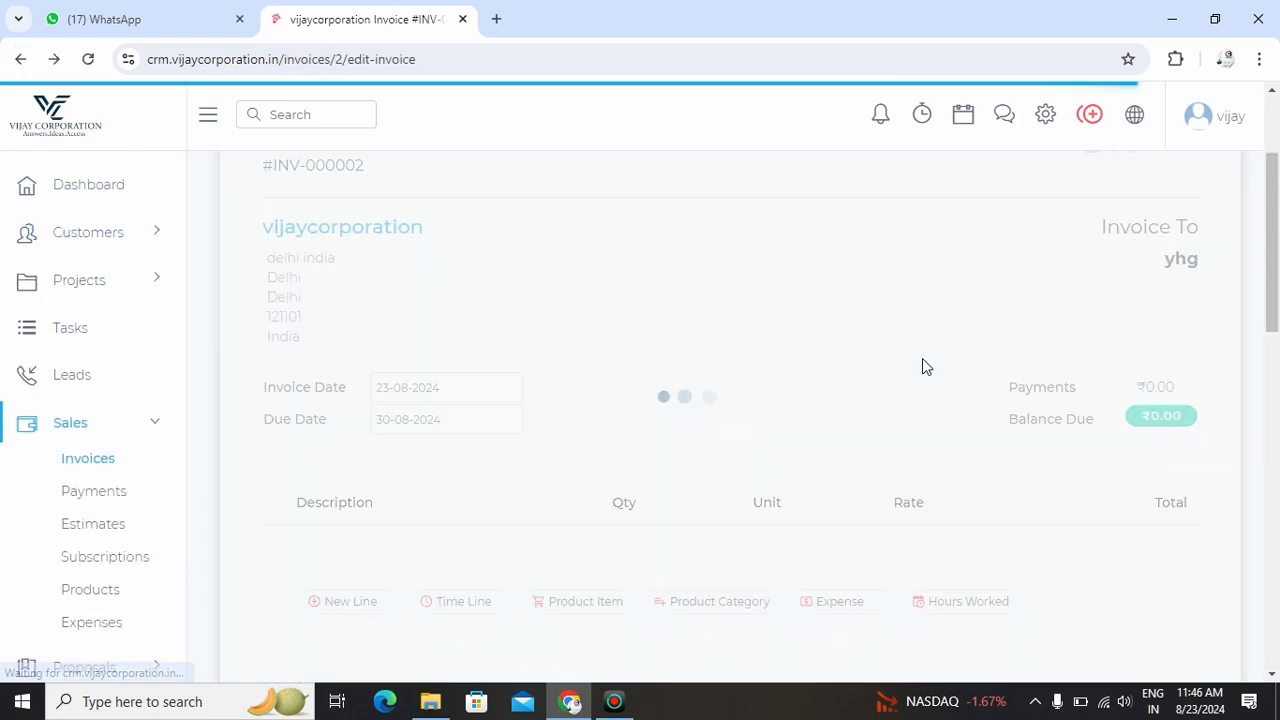
{"action": "scroll", "coordinate": [924, 362], "scroll_direction": "down", "scroll_amount": 2}
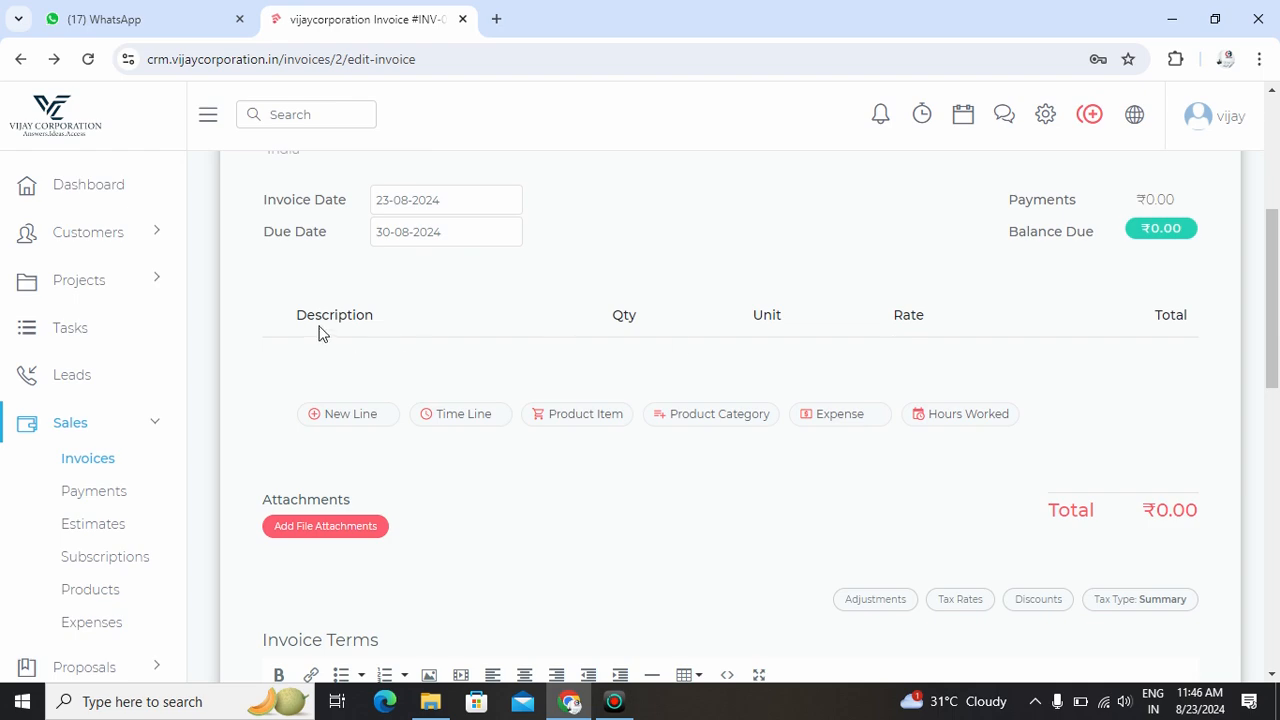
{"action": "scroll", "coordinate": [342, 322], "scroll_direction": "up", "scroll_amount": 1}
{"action": "scroll", "coordinate": [343, 324], "scroll_direction": "down", "scroll_amount": 1}
- Add the ₹7,999 website product to invoice INV-000002 and insert a blank second line
{"action": "left_click", "coordinate": [578, 424]}
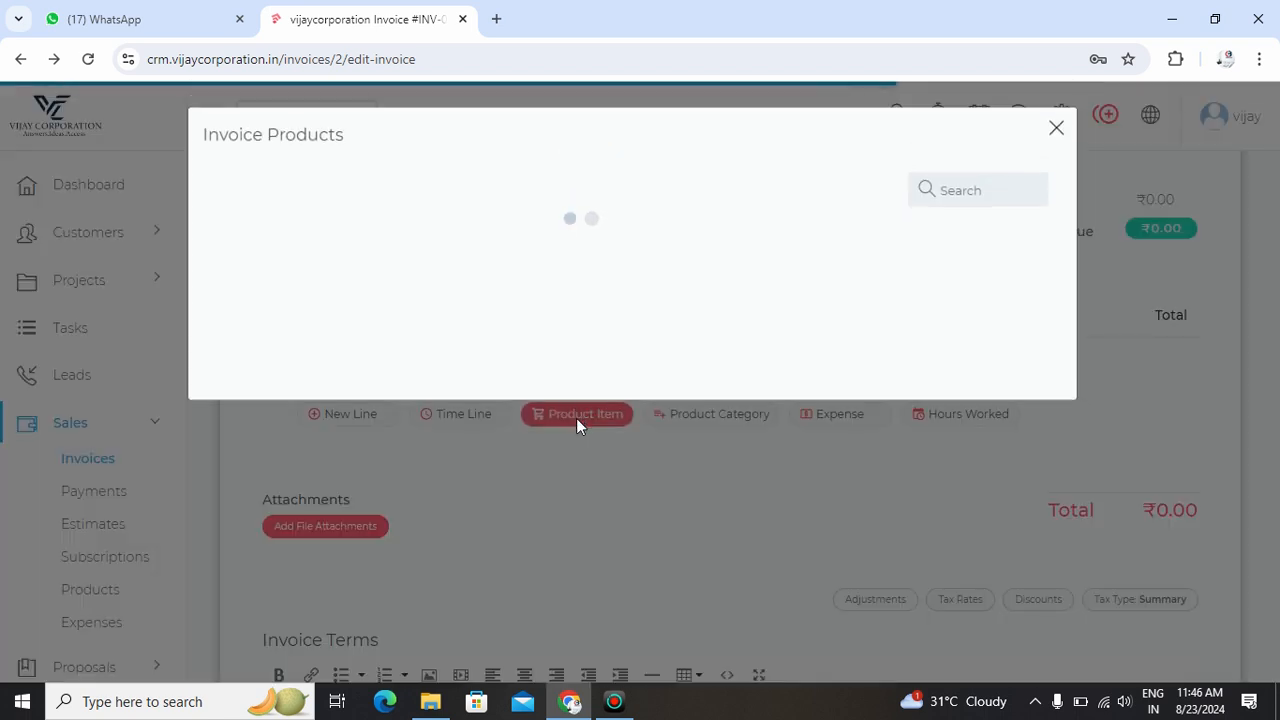
{"action": "left_click", "coordinate": [247, 288]}
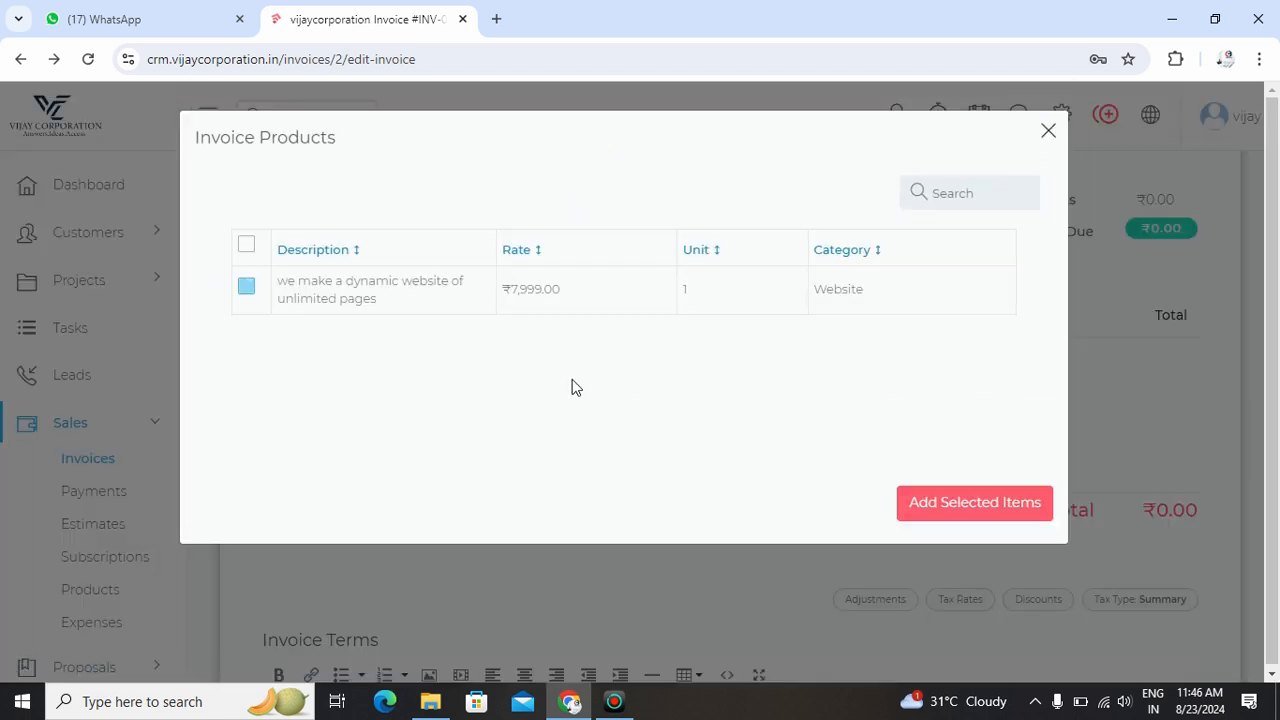
{"action": "left_click", "coordinate": [945, 506]}
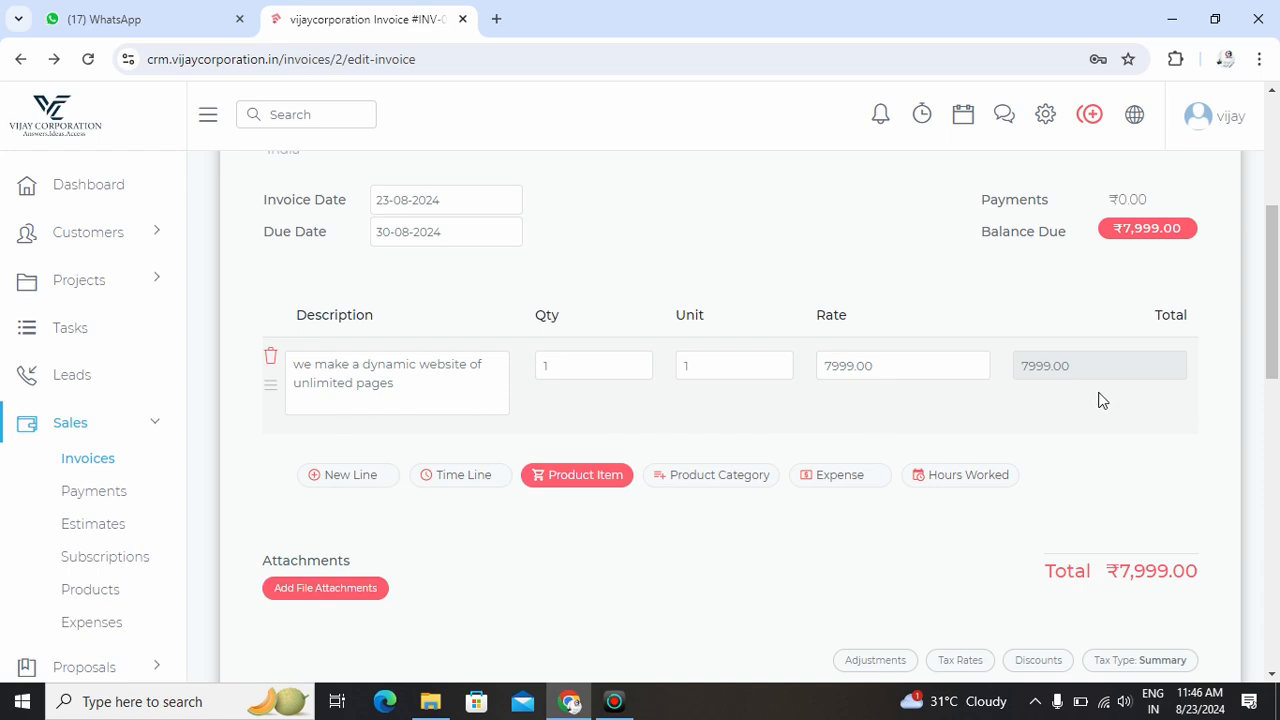
{"action": "left_click", "coordinate": [333, 477]}
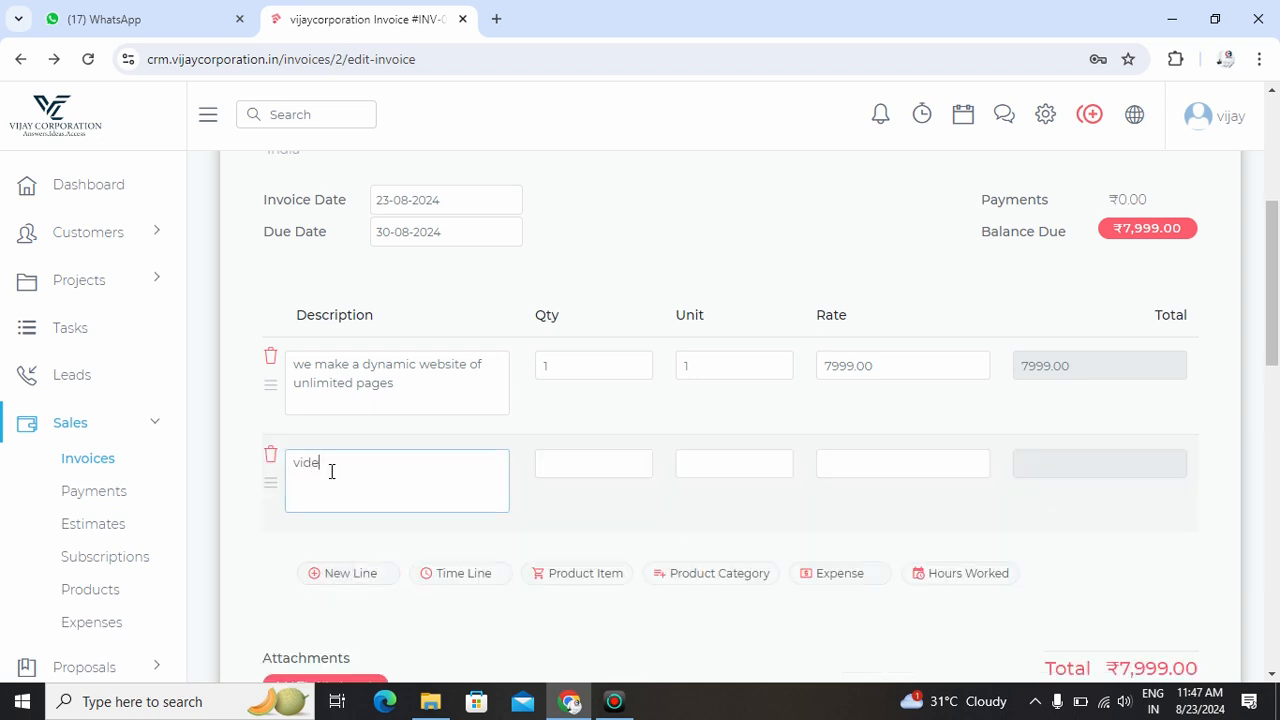
- Set the video line to quantity 5 at rate 499 and save the invoice at ₹10,494.00
{"action": "left_click", "coordinate": [579, 467]}
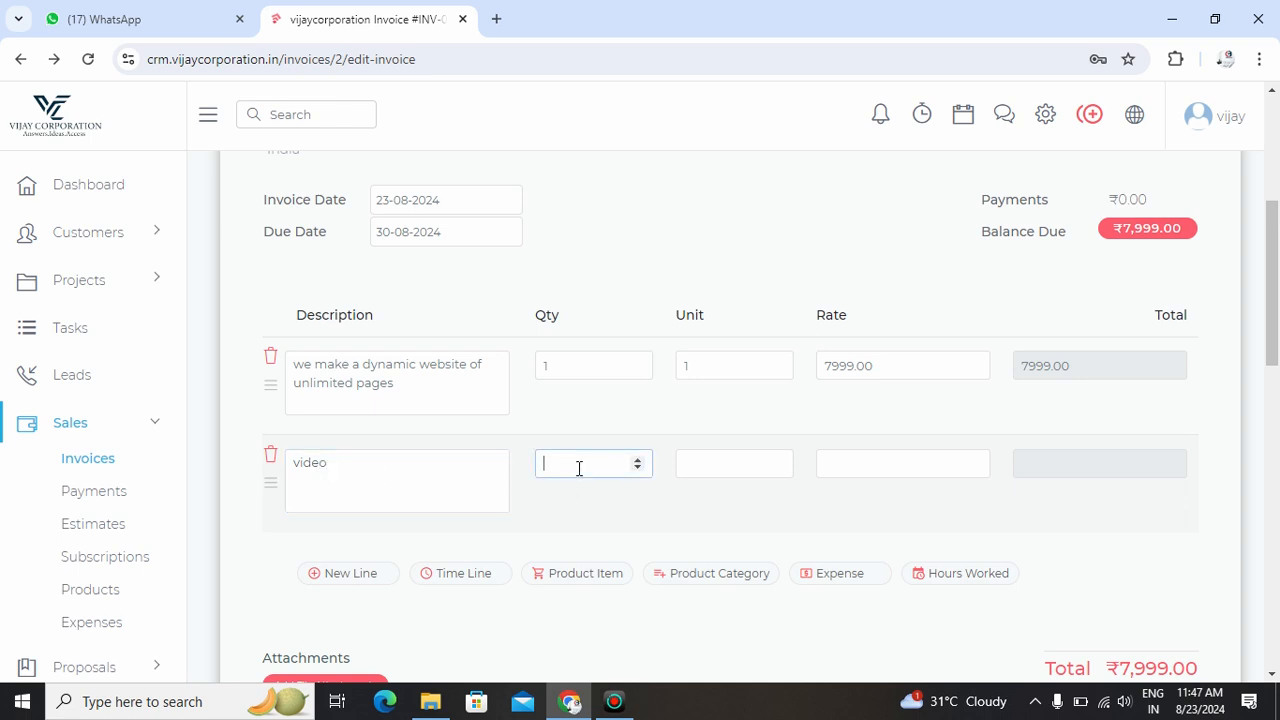
{"action": "left_click", "coordinate": [751, 462]}
{"action": "left_click", "coordinate": [886, 466]}
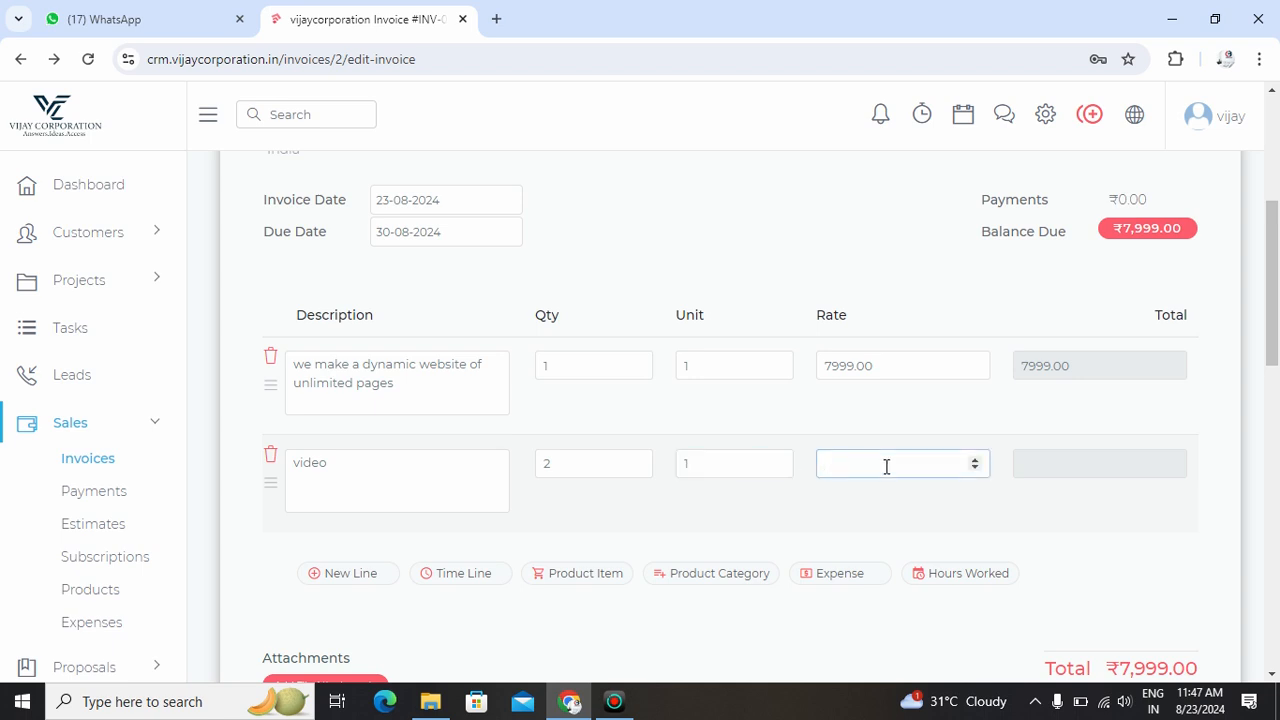
{"action": "type", "text": "499"}
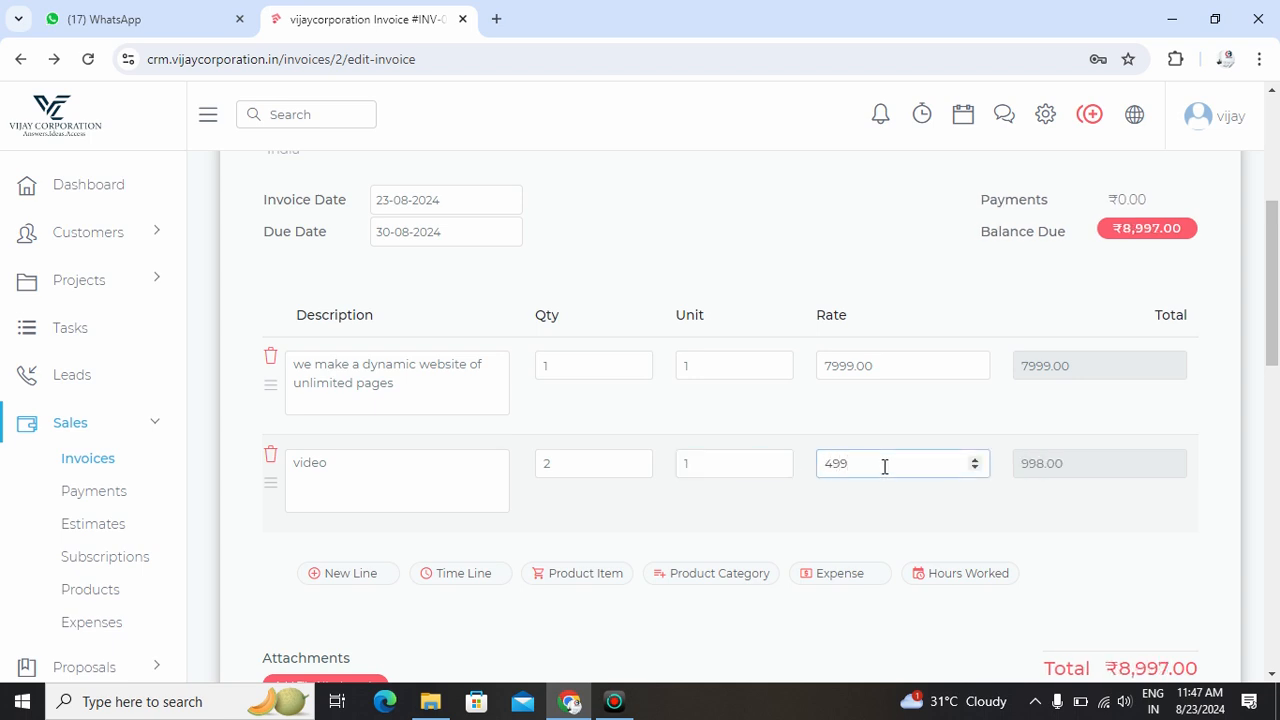
{"action": "left_click", "coordinate": [565, 461]}
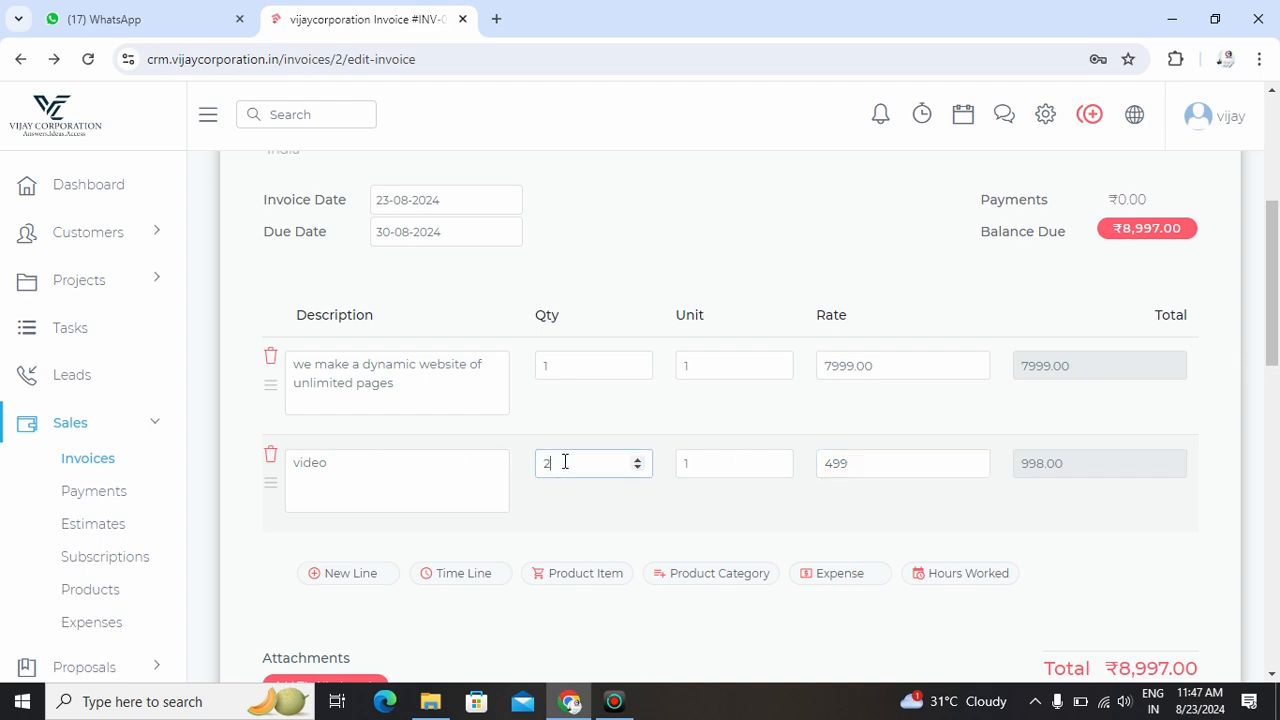
{"action": "left_click_drag", "start_coordinate": [557, 463], "coordinate": [526, 478]}
{"action": "type", "text": "5"}
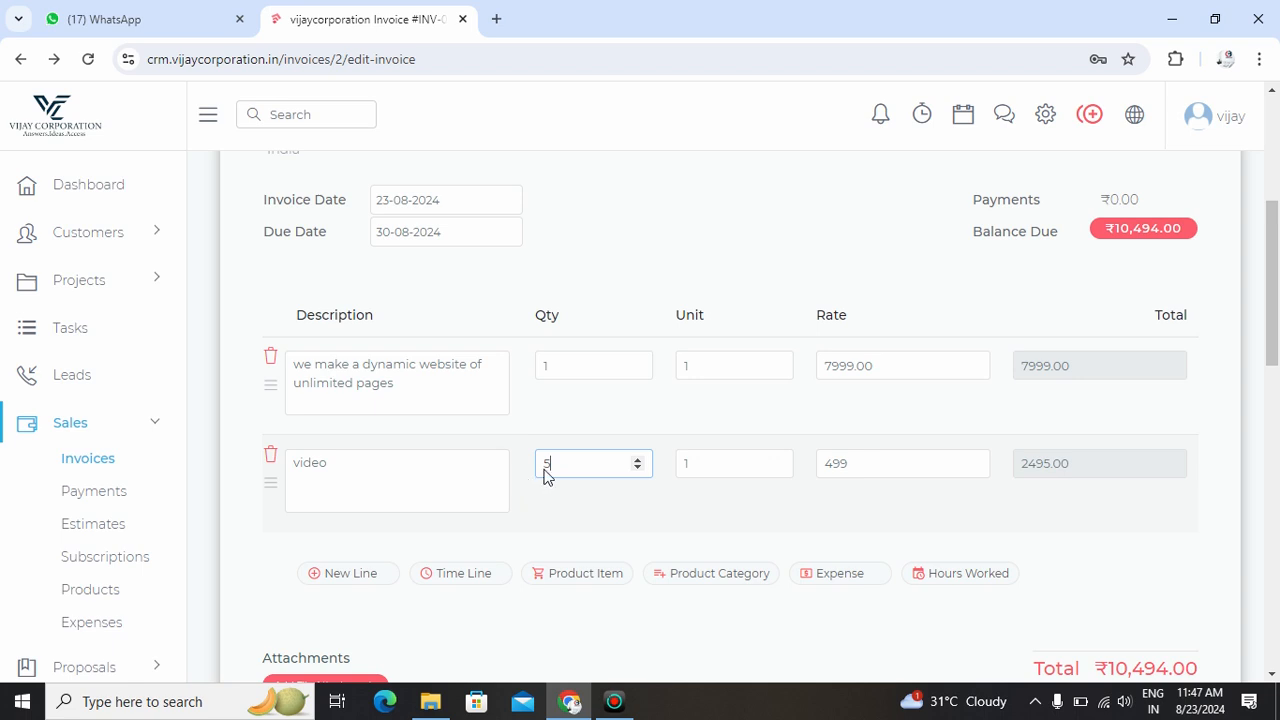
{"action": "scroll", "coordinate": [948, 527], "scroll_direction": "down", "scroll_amount": 2}
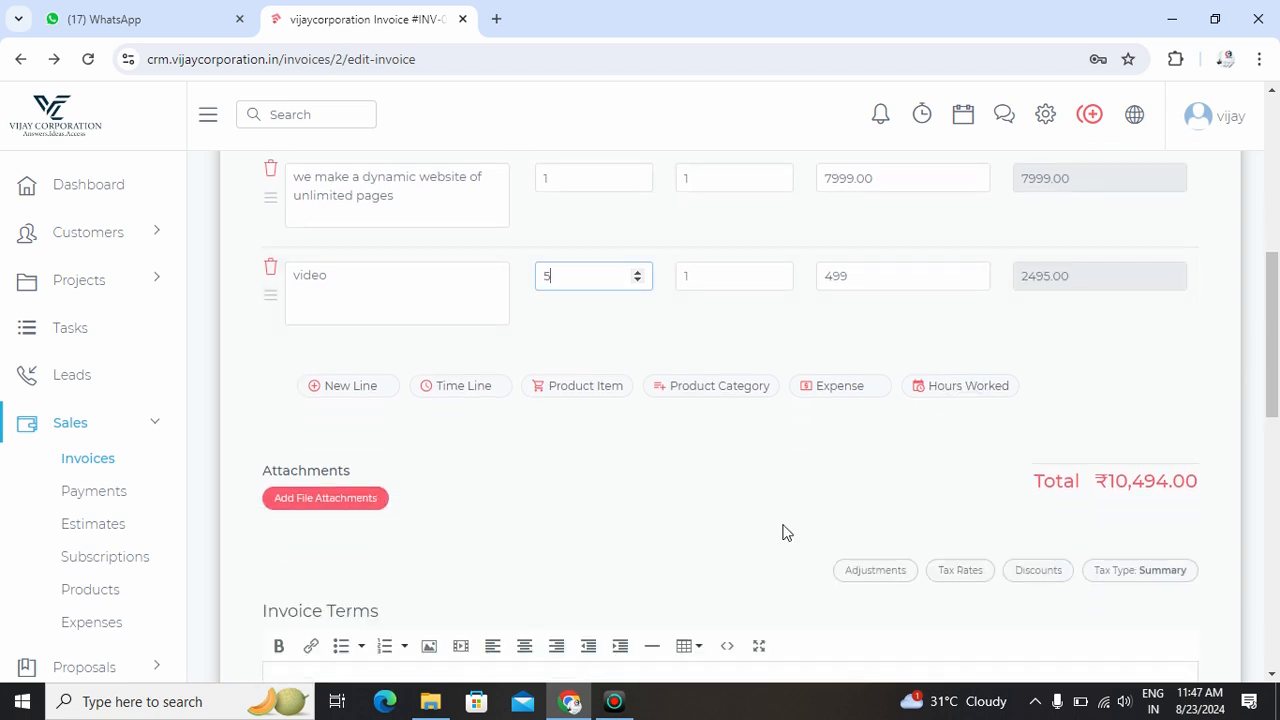
{"action": "scroll", "coordinate": [785, 532], "scroll_direction": "down", "scroll_amount": 4}
{"action": "left_click", "coordinate": [1149, 607]}
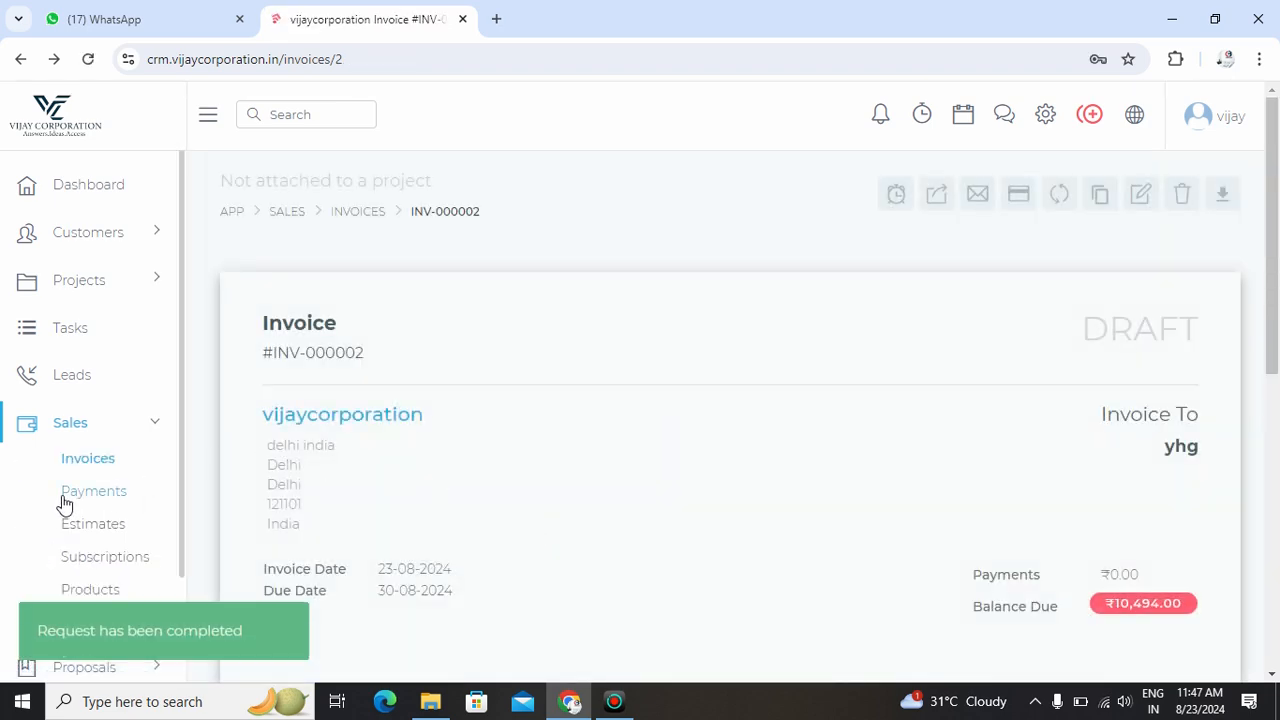
- Start a new payment with method Bank on the Payments page, then abandon it unsaved
{"action": "left_click", "coordinate": [100, 492]}
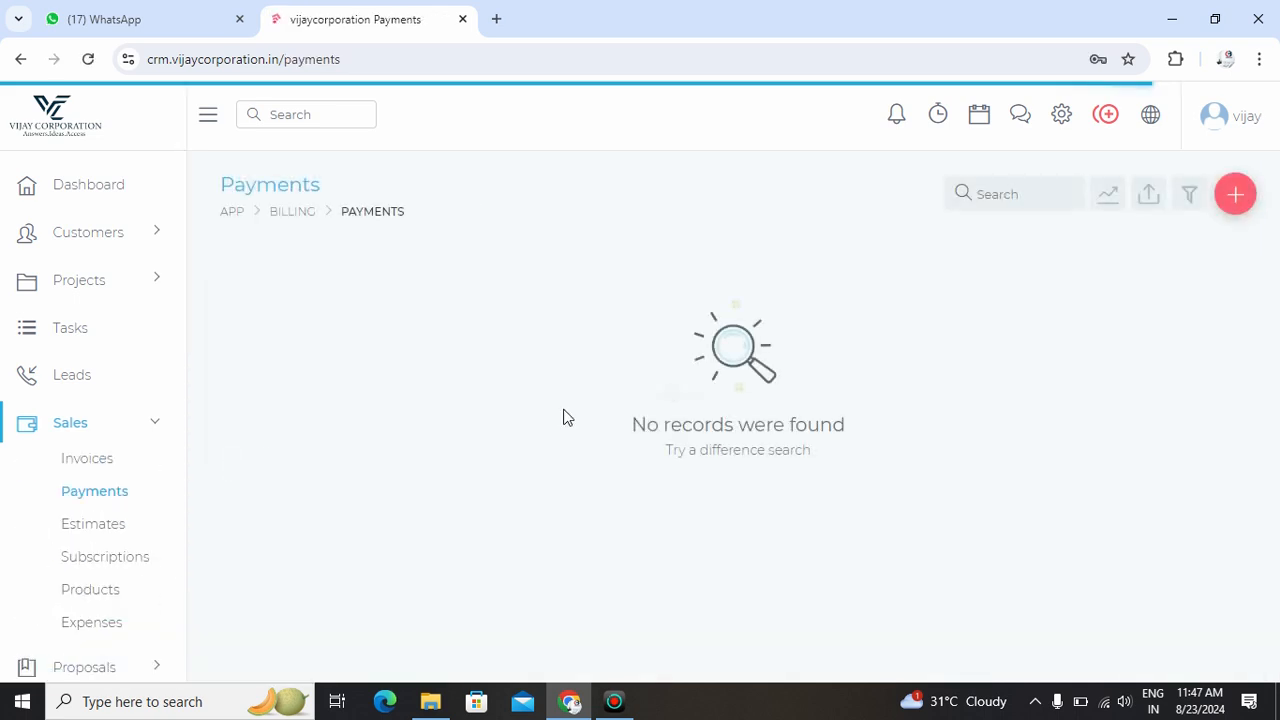
{"action": "left_click", "coordinate": [1235, 194]}
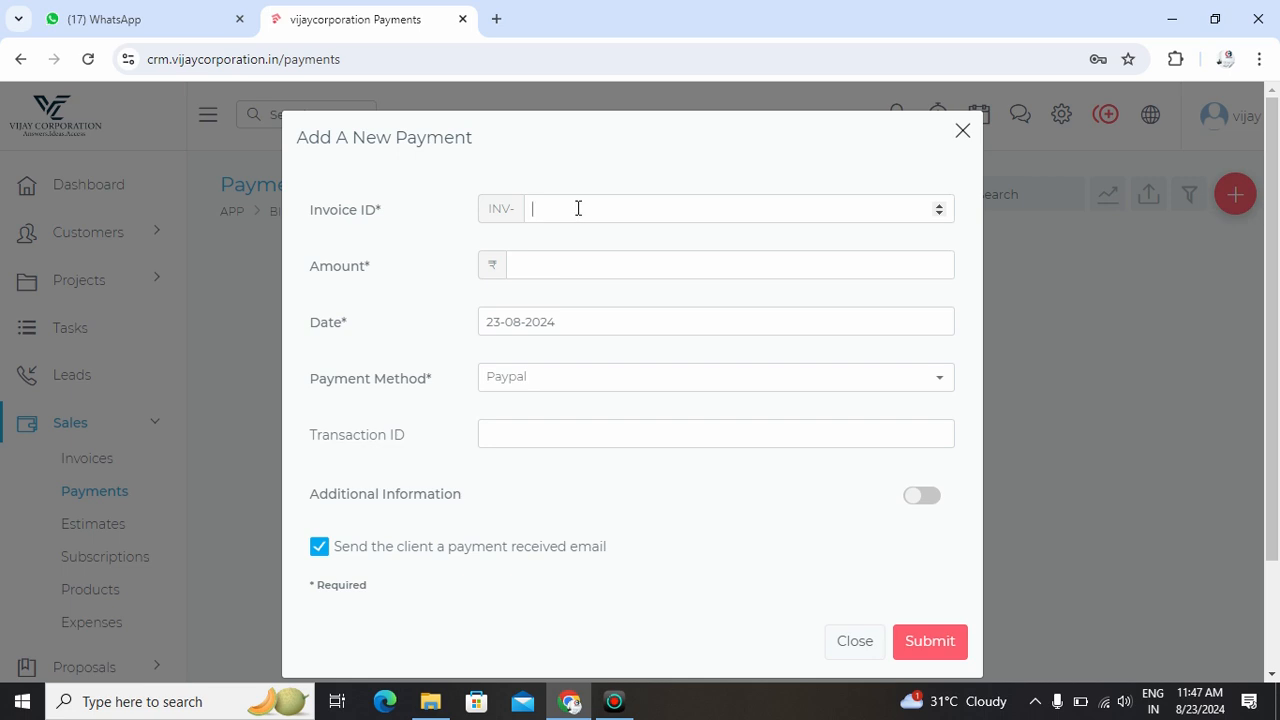
{"action": "left_click", "coordinate": [578, 208]}
{"action": "left_click", "coordinate": [567, 393]}
{"action": "left_click", "coordinate": [543, 467]}
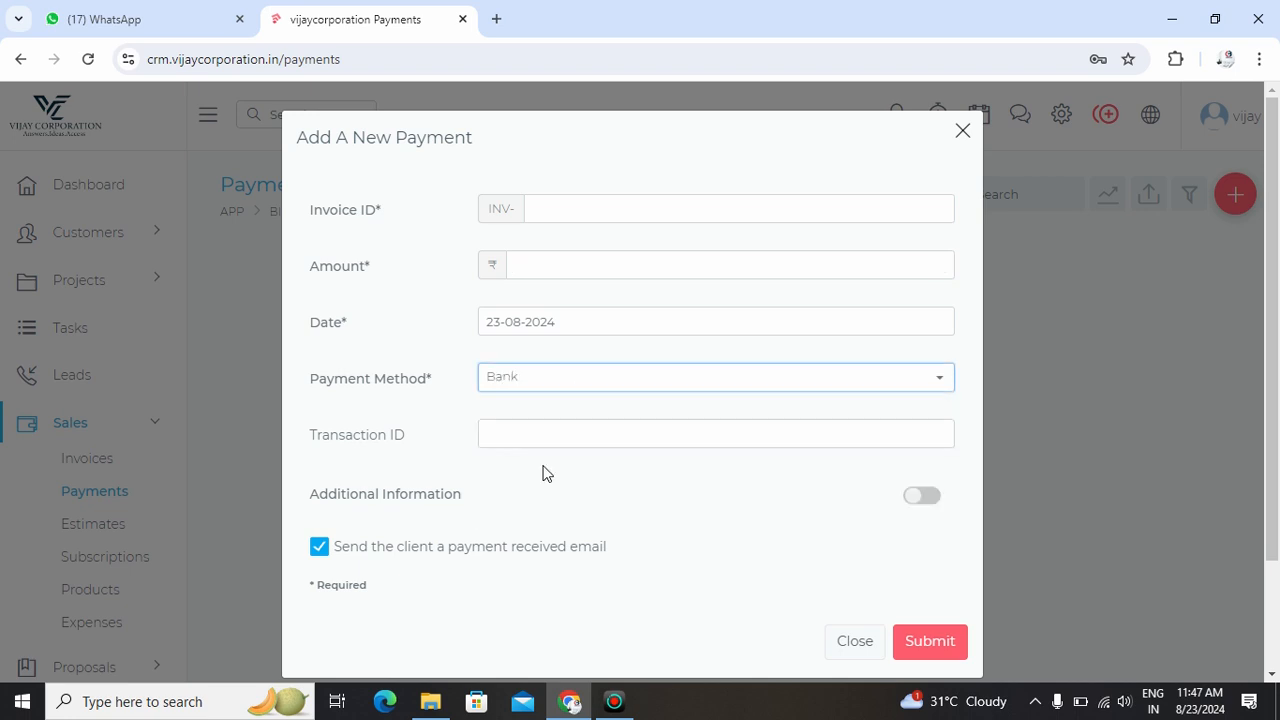
{"action": "left_click", "coordinate": [940, 643]}
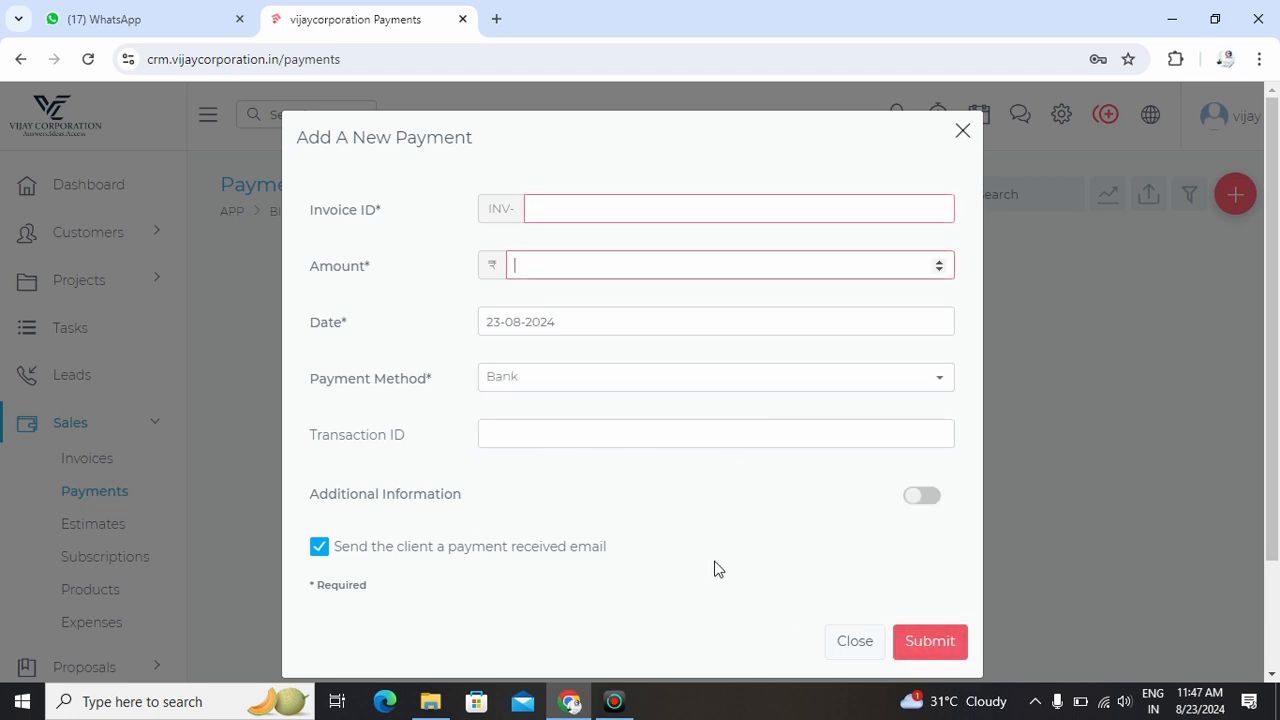
{"action": "left_click", "coordinate": [962, 131]}
{"action": "scroll", "coordinate": [80, 445], "scroll_direction": "down", "scroll_amount": 3}
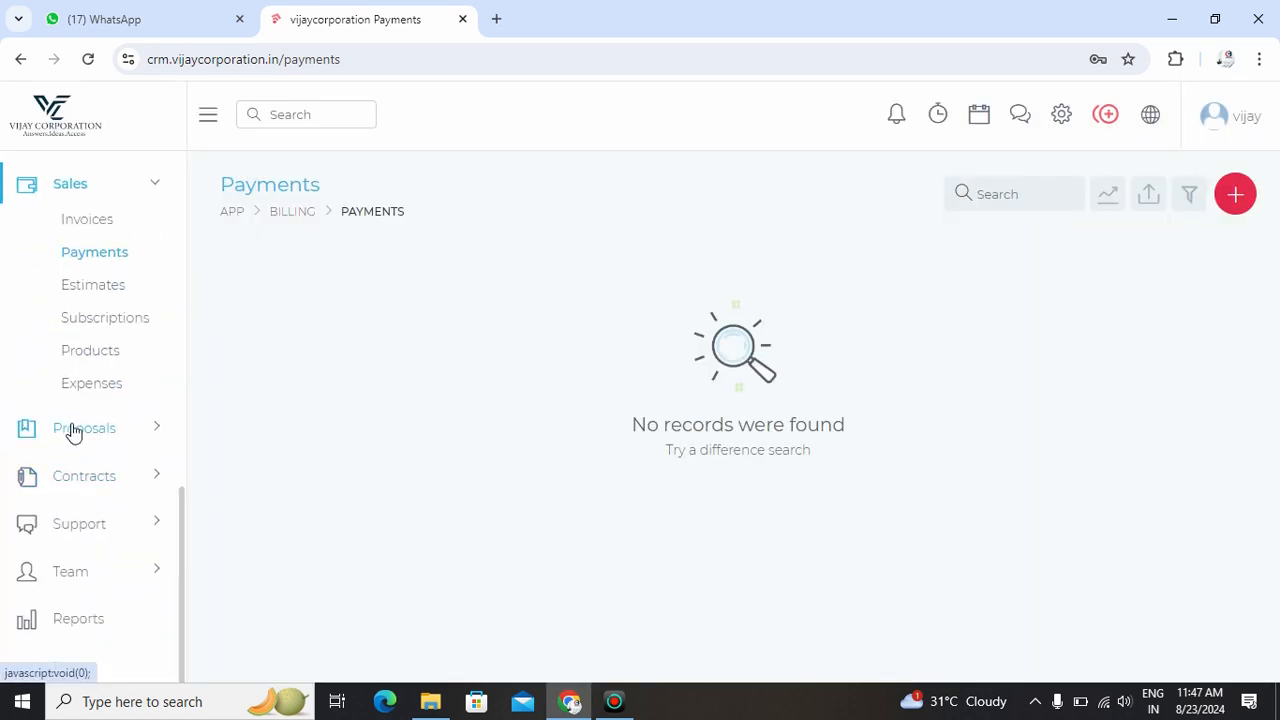
{"action": "left_click", "coordinate": [93, 289]}
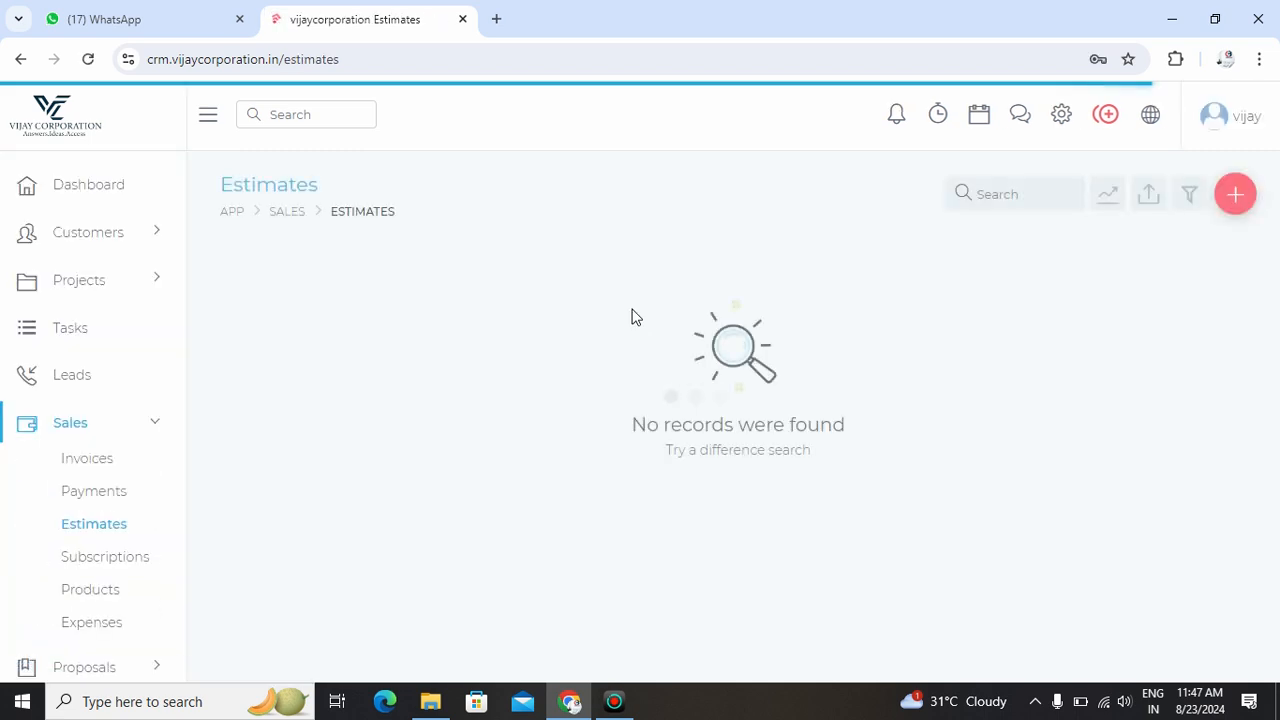
- Start a new estimate and choose abc company as its client
{"action": "left_click", "coordinate": [1235, 194]}
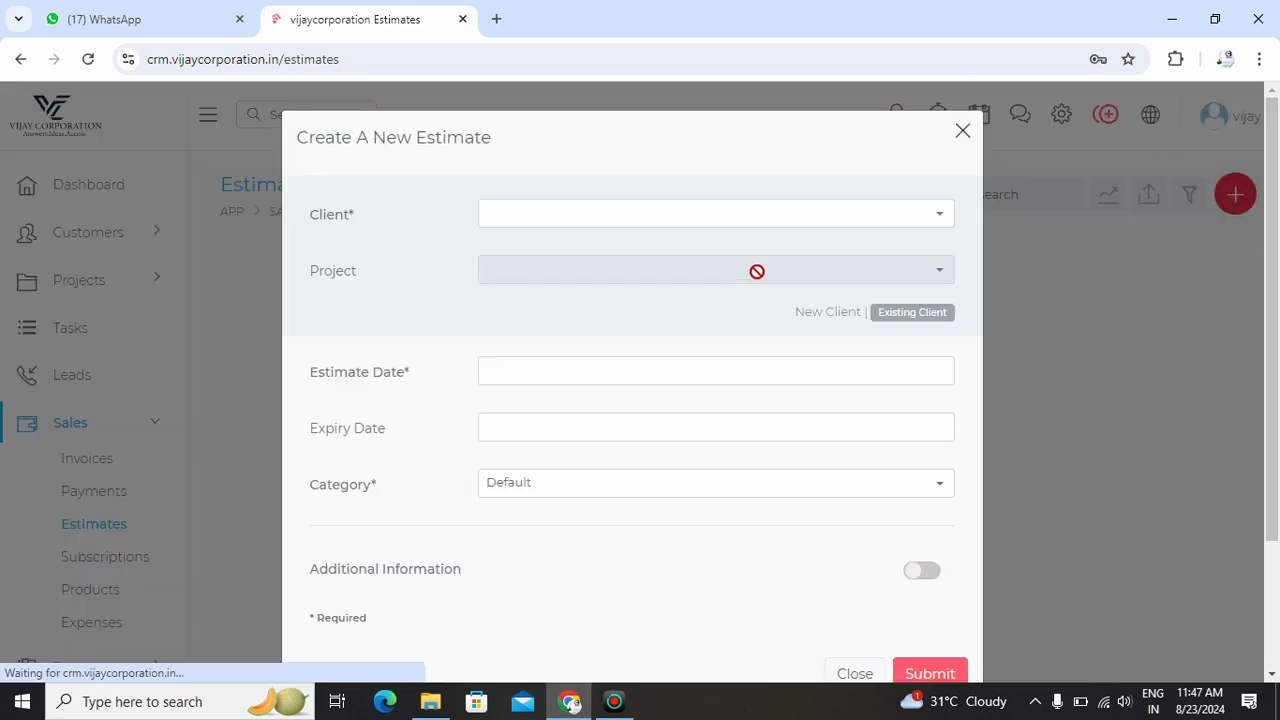
{"action": "left_click", "coordinate": [668, 218]}
{"action": "type", "text": "sun"}
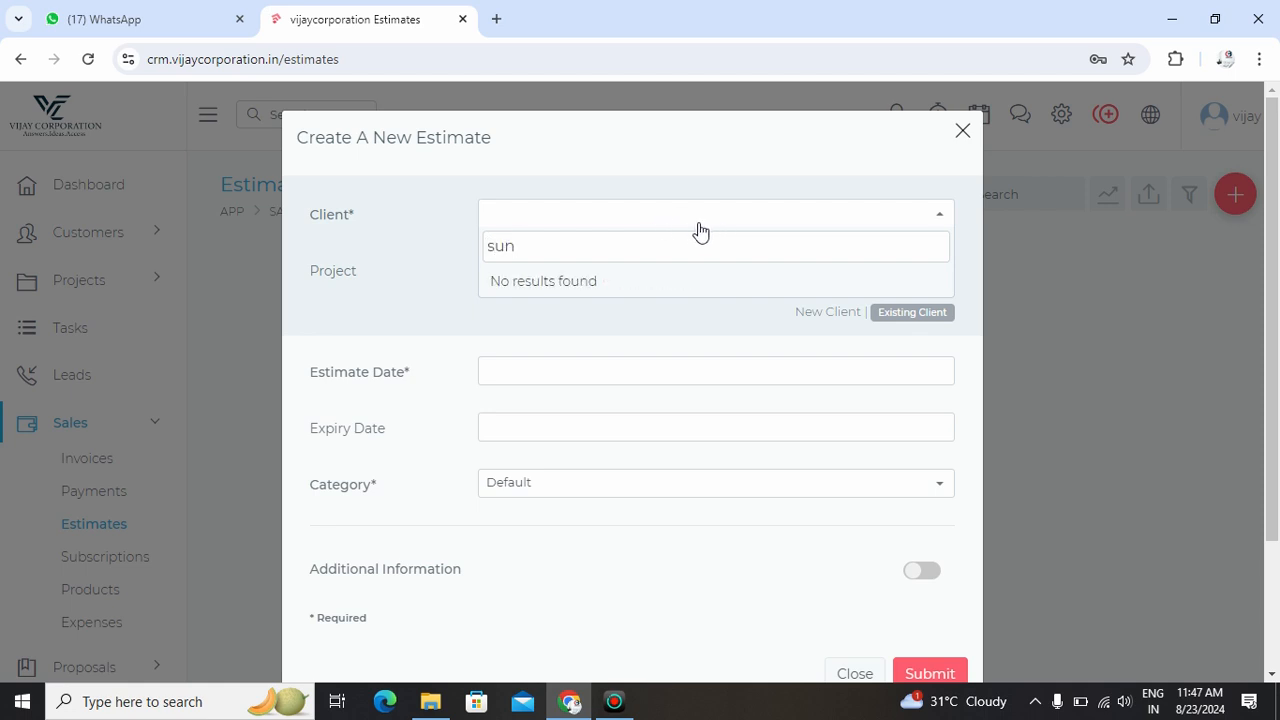
{"action": "key", "text": "BackSpace"}
{"action": "key", "text": "BackSpace"}
{"action": "key", "text": "BackSpace"}
{"action": "type", "text": "ab"}
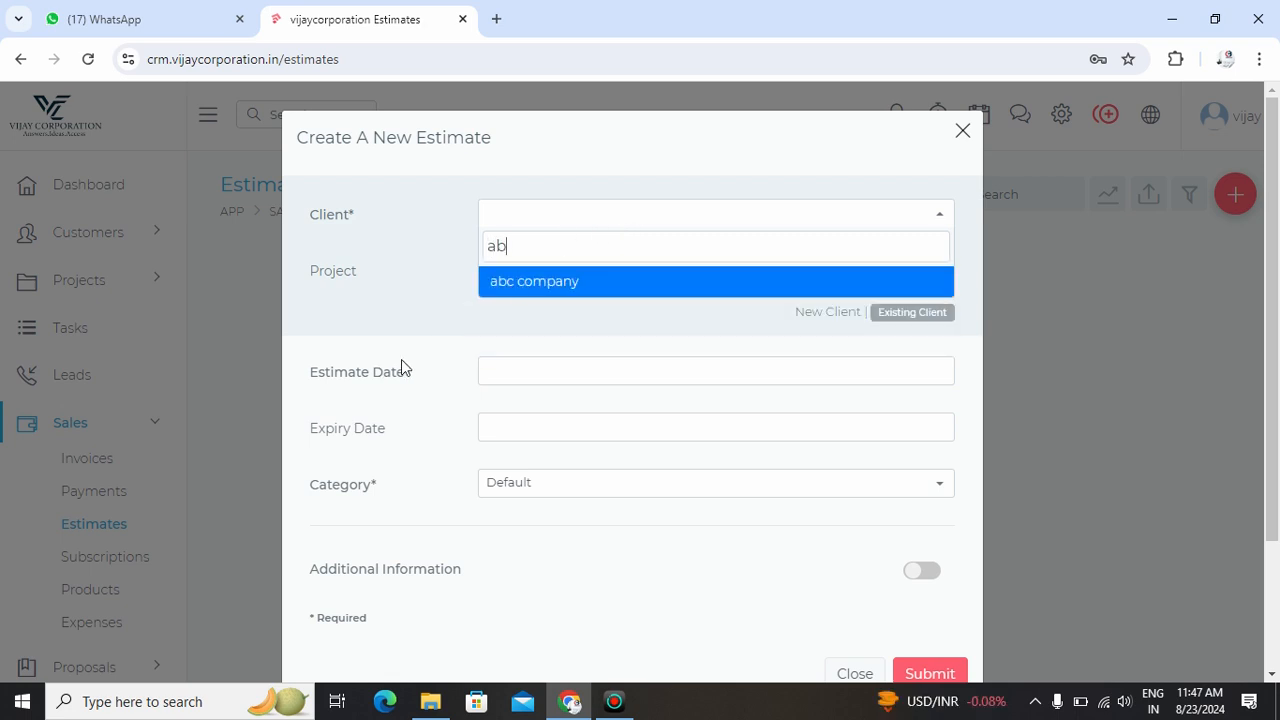
{"action": "left_click", "coordinate": [530, 281]}
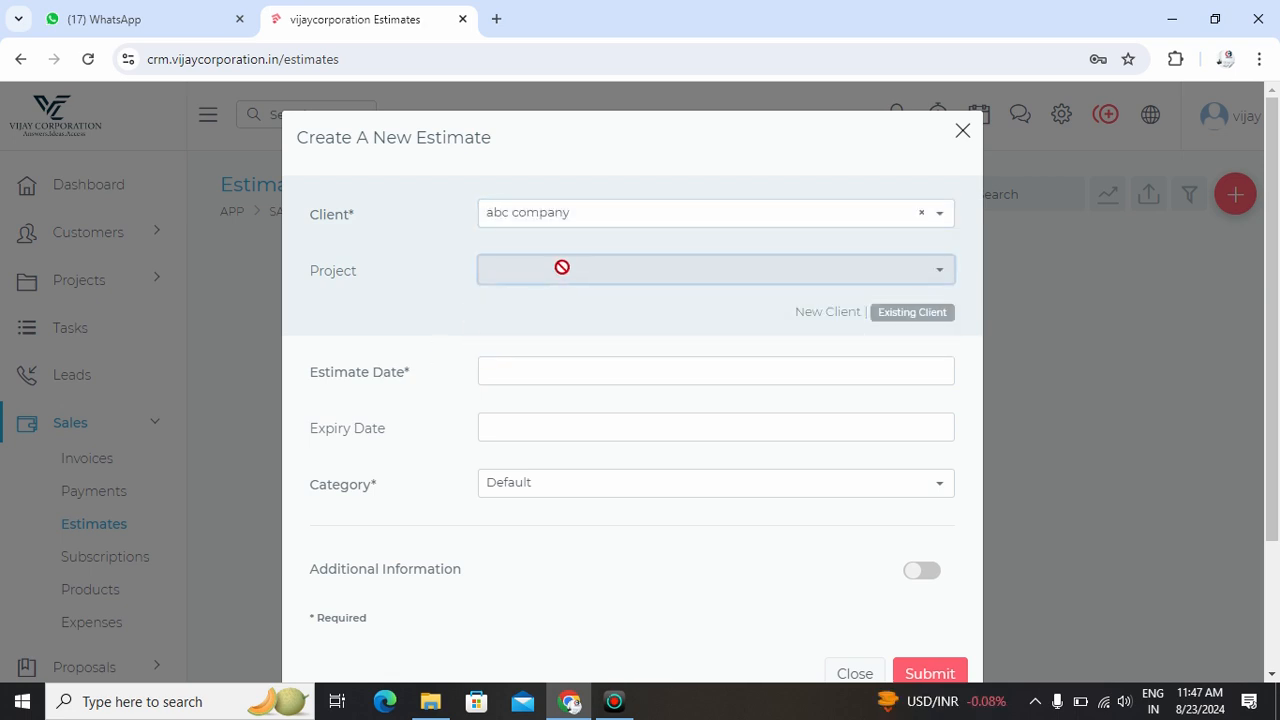
- Set estimate date 23-08-2024, expiry 30-08-2024, category Default, and submit
{"action": "left_click", "coordinate": [530, 373]}
{"action": "left_click", "coordinate": [678, 590]}
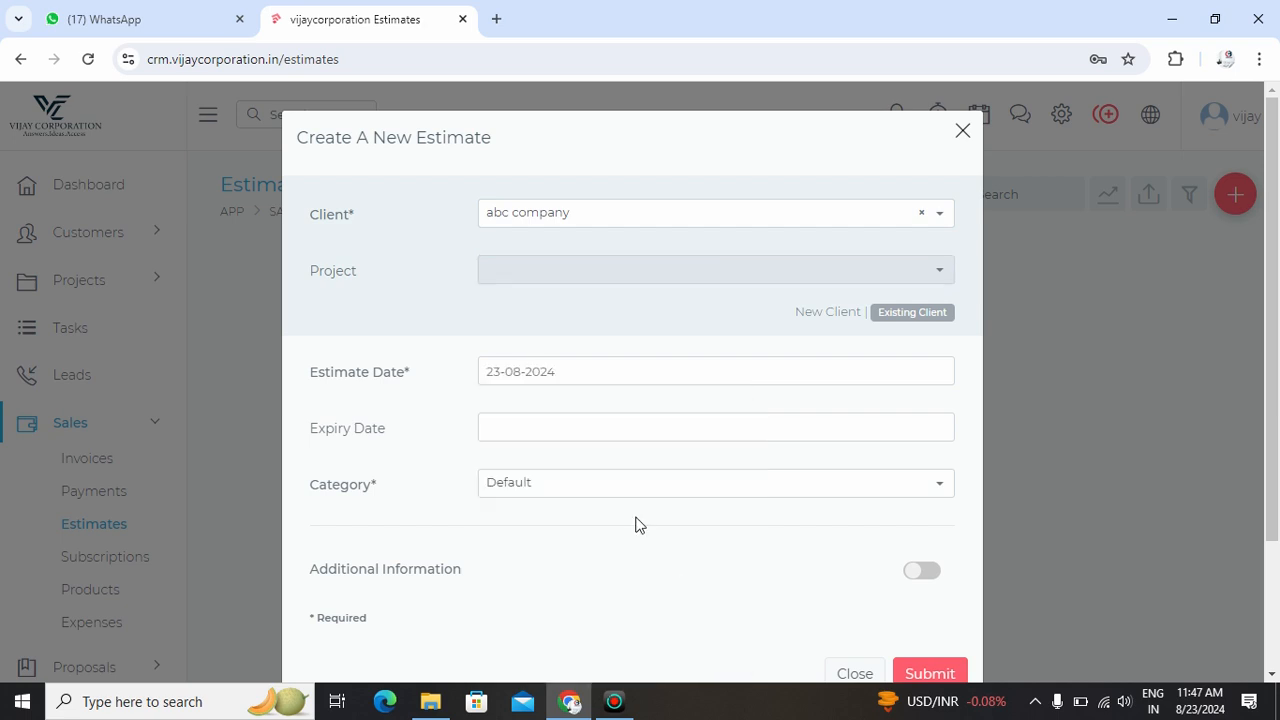
{"action": "left_click", "coordinate": [555, 415]}
{"action": "left_click", "coordinate": [688, 346]}
{"action": "left_click", "coordinate": [623, 491]}
{"action": "left_click", "coordinate": [569, 507]}
{"action": "left_click", "coordinate": [571, 492]}
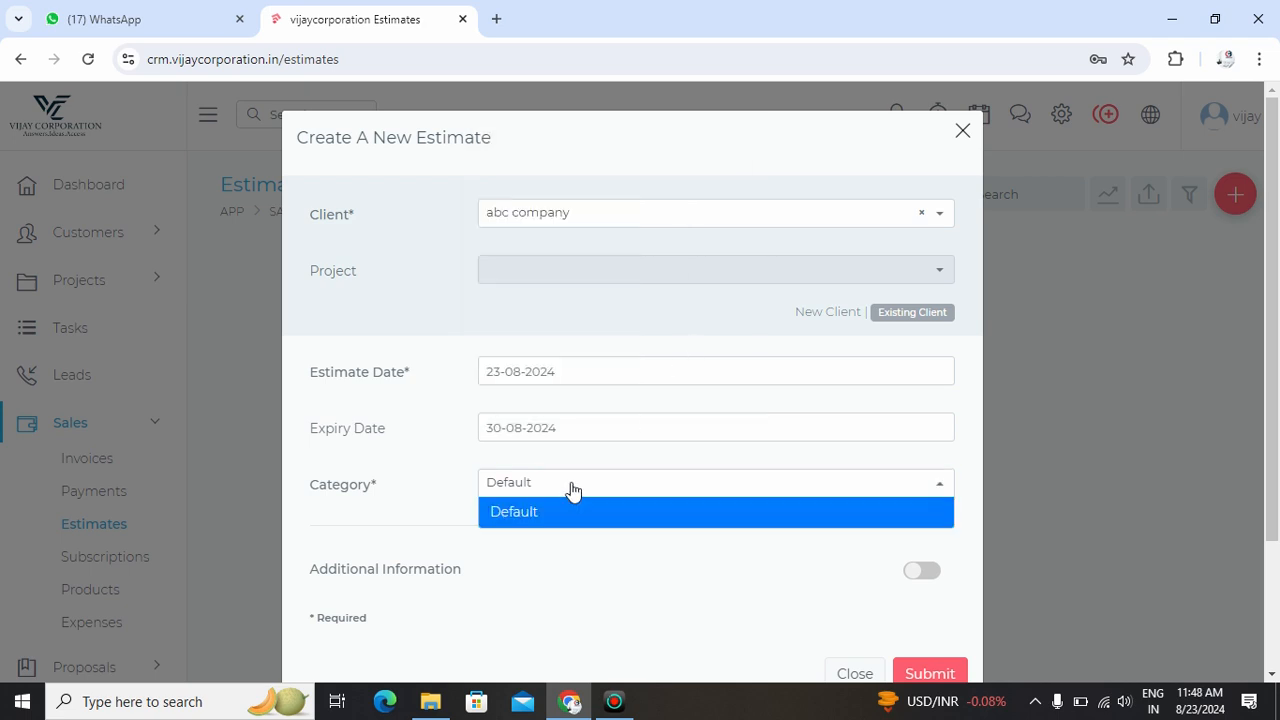
{"action": "left_click", "coordinate": [932, 673]}
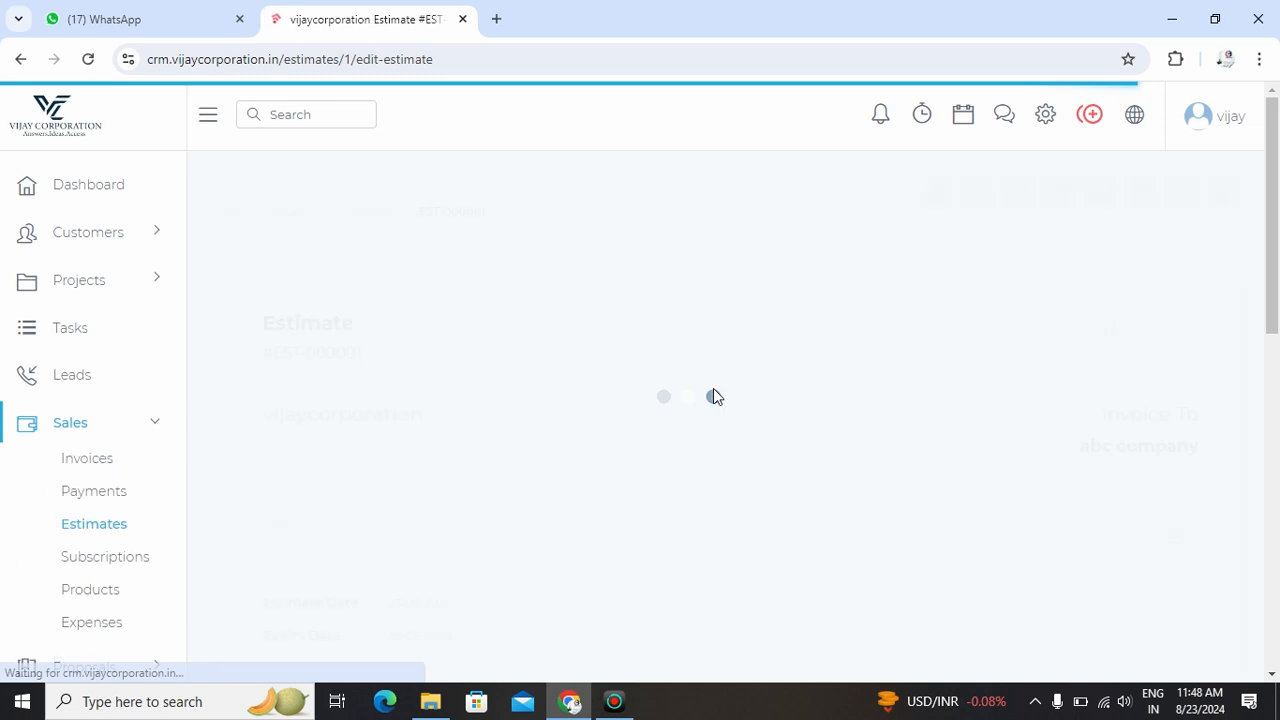
- Add the website product (1 × 7999.00) to estimate EST-000001 and review its ₹7,999.00 total
{"action": "scroll", "coordinate": [576, 431], "scroll_direction": "down", "scroll_amount": 4}
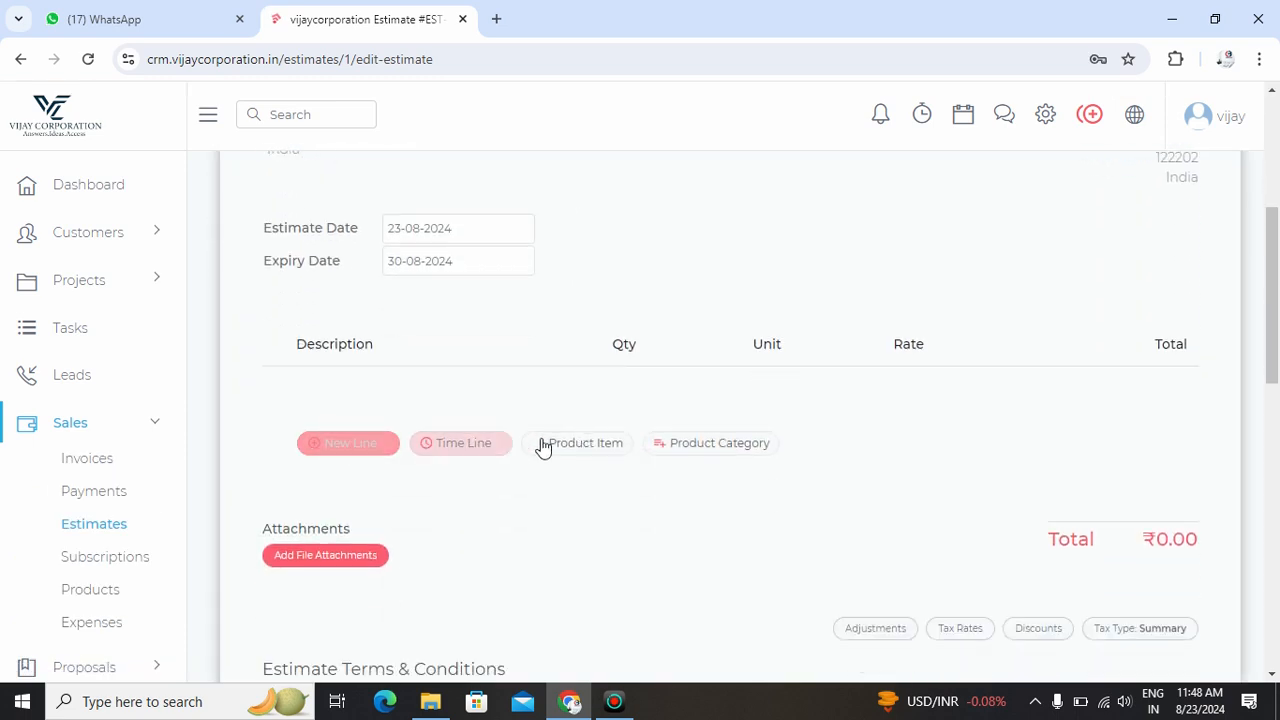
{"action": "left_click", "coordinate": [580, 445]}
{"action": "left_click", "coordinate": [246, 286]}
{"action": "left_click", "coordinate": [985, 505]}
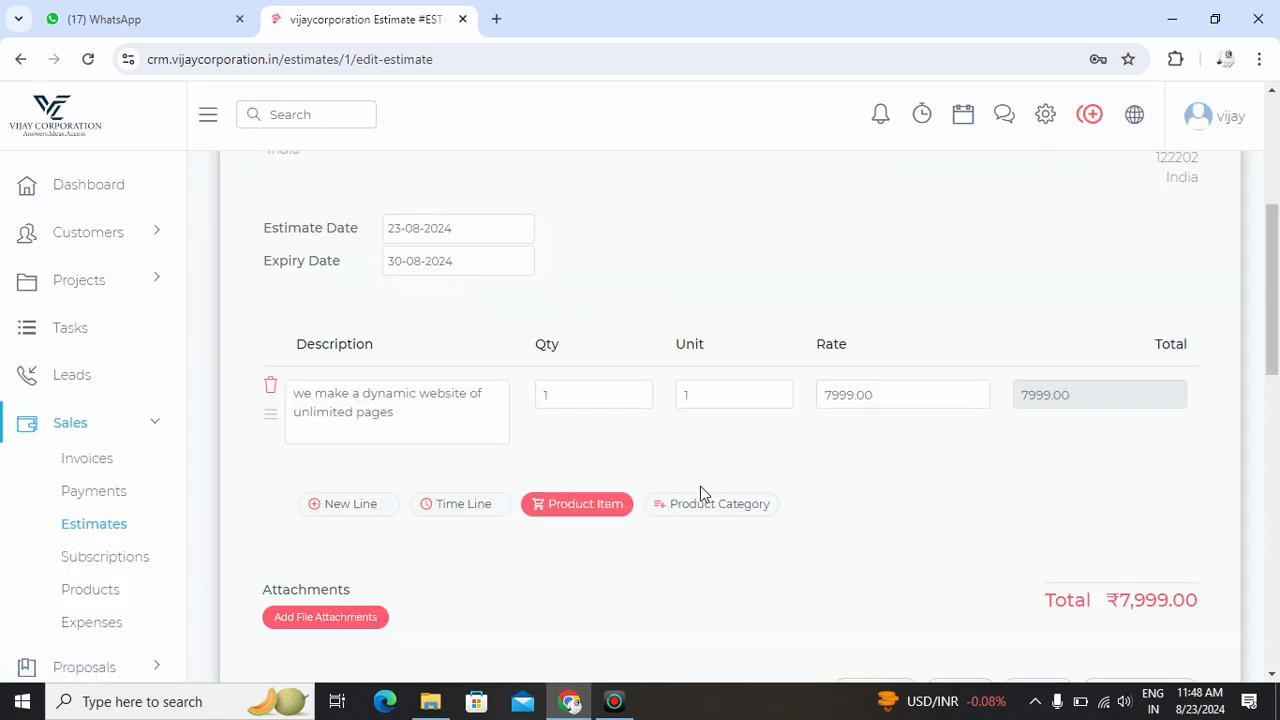
{"action": "scroll", "coordinate": [1104, 575], "scroll_direction": "down", "scroll_amount": 2}
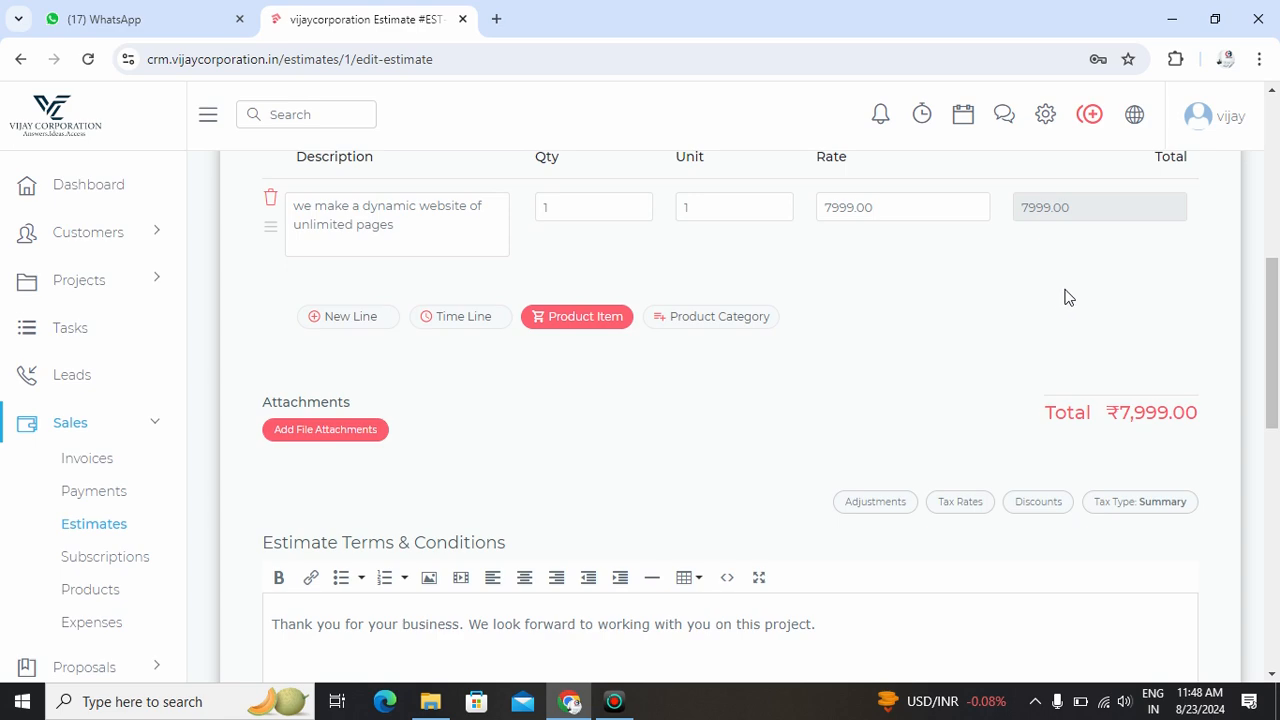
{"action": "scroll", "coordinate": [1066, 296], "scroll_direction": "down", "scroll_amount": 6}
{"action": "scroll", "coordinate": [1066, 296], "scroll_direction": "up", "scroll_amount": 4}
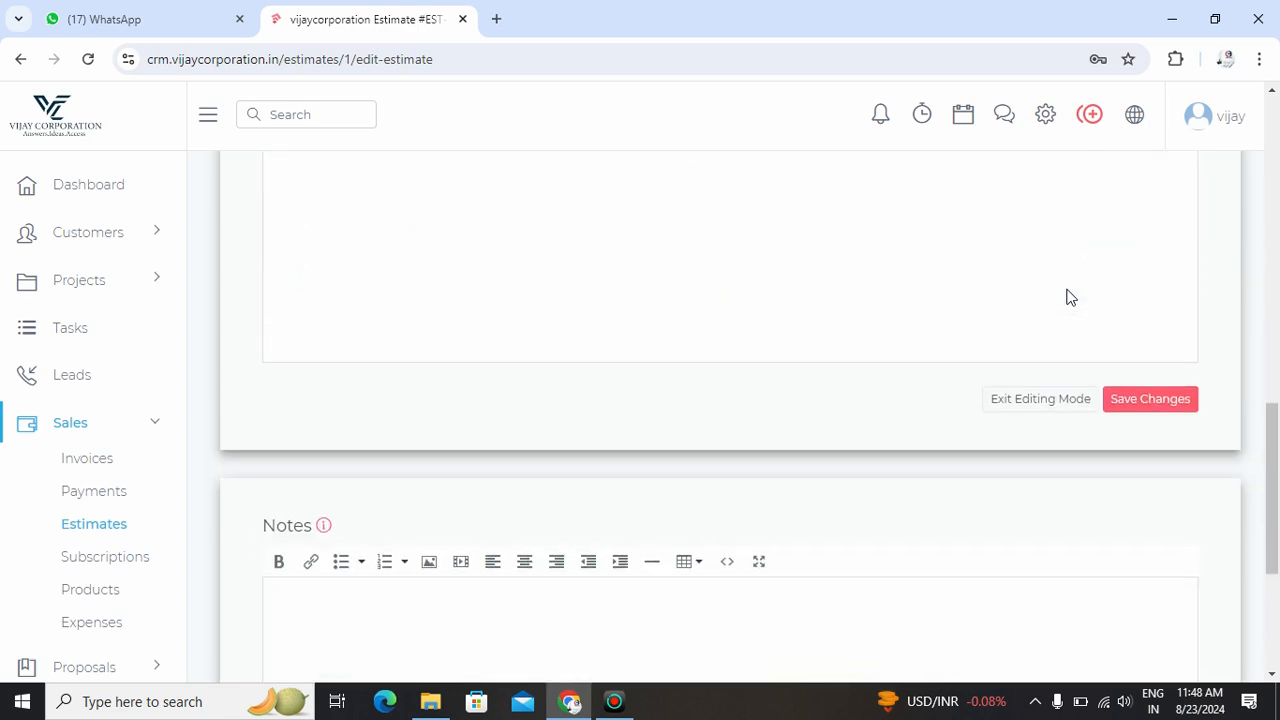
{"action": "scroll", "coordinate": [1066, 296], "scroll_direction": "up", "scroll_amount": 10}
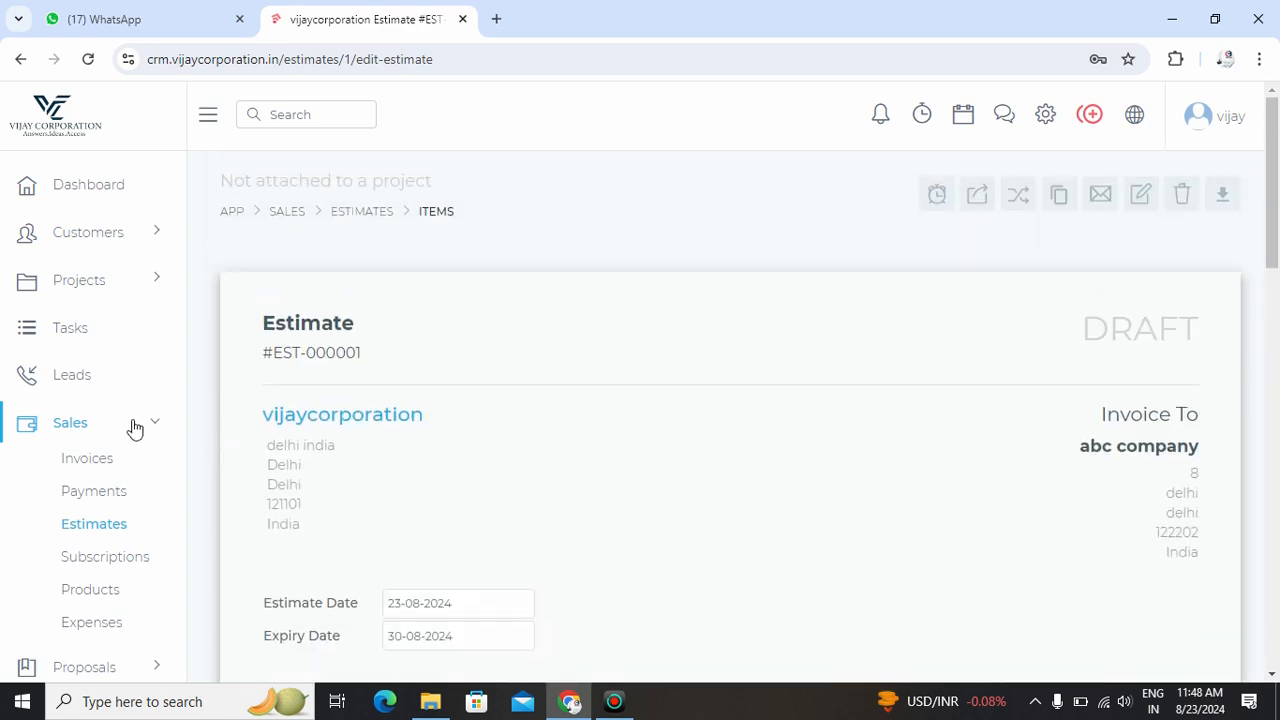
{"action": "scroll", "coordinate": [134, 429], "scroll_direction": "down", "scroll_amount": 3}
{"action": "scroll", "coordinate": [130, 429], "scroll_direction": "up", "scroll_amount": 3}
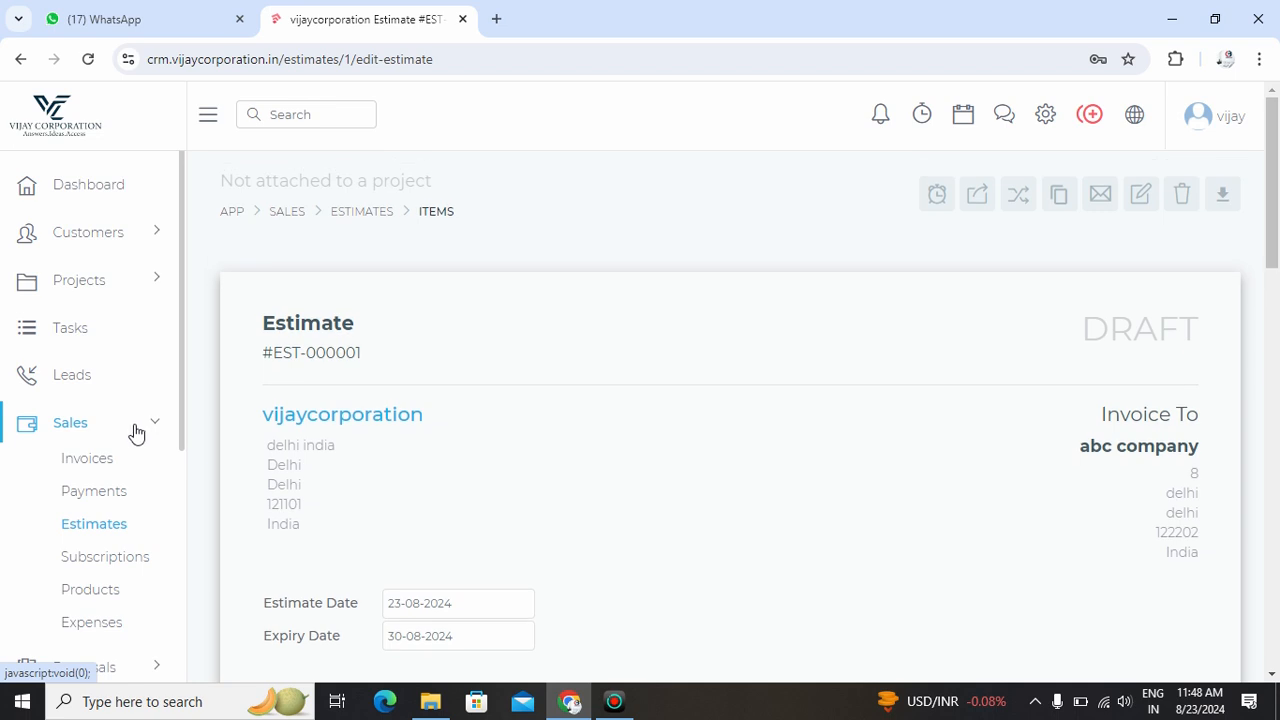
- In the sidebar, collapse Sales and expand Proposals so its Proposals and Templates links appear
{"action": "left_click", "coordinate": [144, 432]}
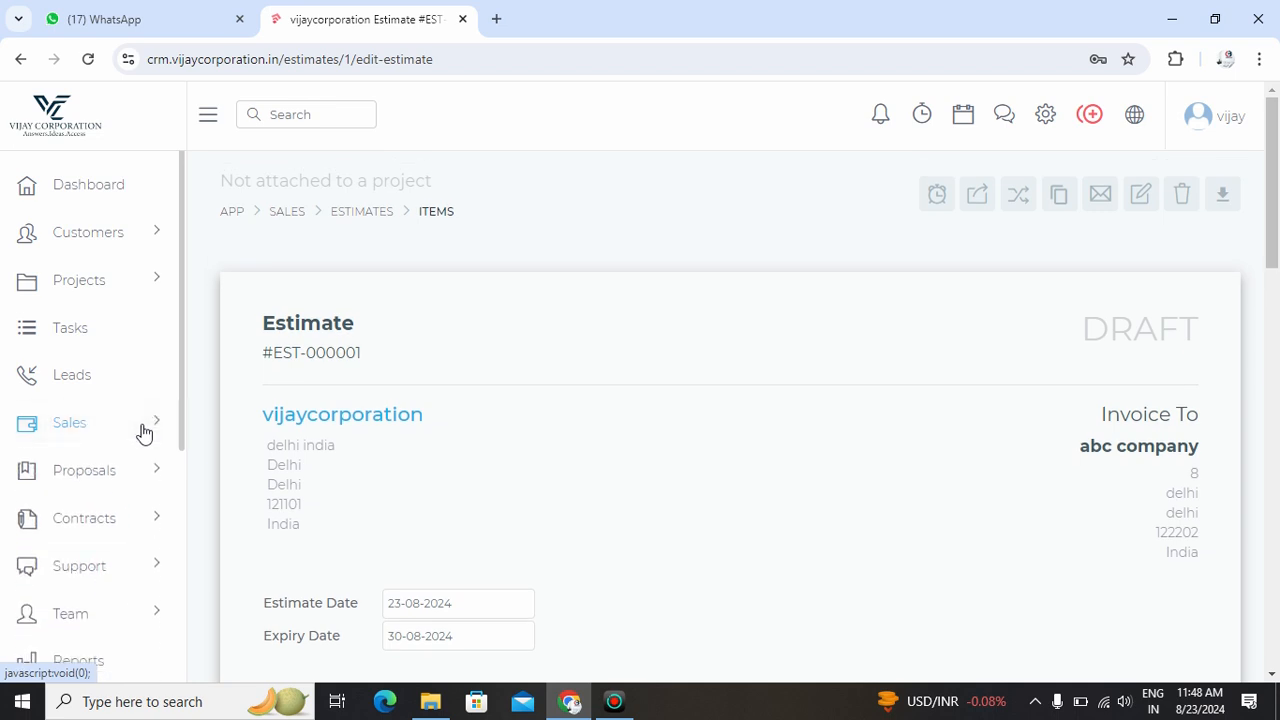
{"action": "left_click", "coordinate": [114, 479]}
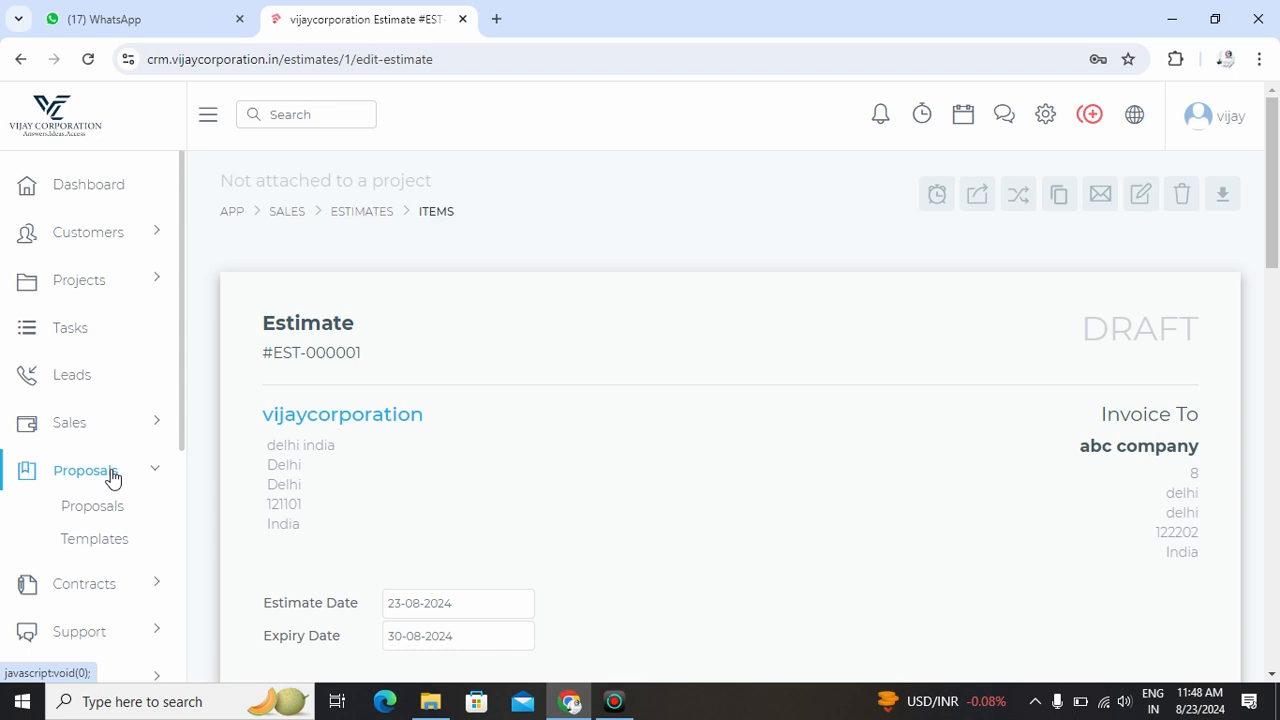
{"action": "scroll", "coordinate": [113, 479], "scroll_direction": "down", "scroll_amount": 3}
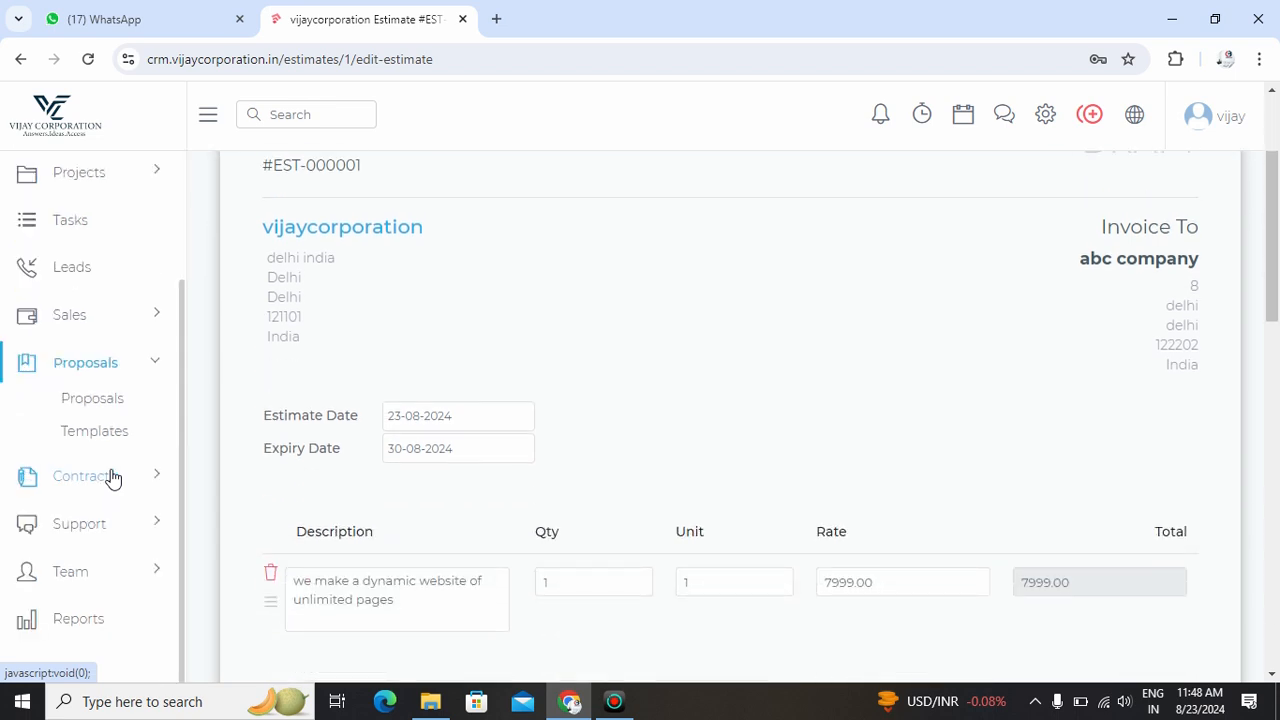
{"action": "scroll", "coordinate": [718, 470], "scroll_direction": "up", "scroll_amount": 2}
{"action": "scroll", "coordinate": [718, 470], "scroll_direction": "down", "scroll_amount": 3}
{"action": "scroll", "coordinate": [718, 470], "scroll_direction": "down", "scroll_amount": 1}
{"action": "scroll", "coordinate": [718, 470], "scroll_direction": "up", "scroll_amount": 4}
{"action": "scroll", "coordinate": [718, 470], "scroll_direction": "down", "scroll_amount": 1}
{"action": "scroll", "coordinate": [718, 474], "scroll_direction": "down", "scroll_amount": 2}
{"action": "scroll", "coordinate": [718, 474], "scroll_direction": "up", "scroll_amount": 3}
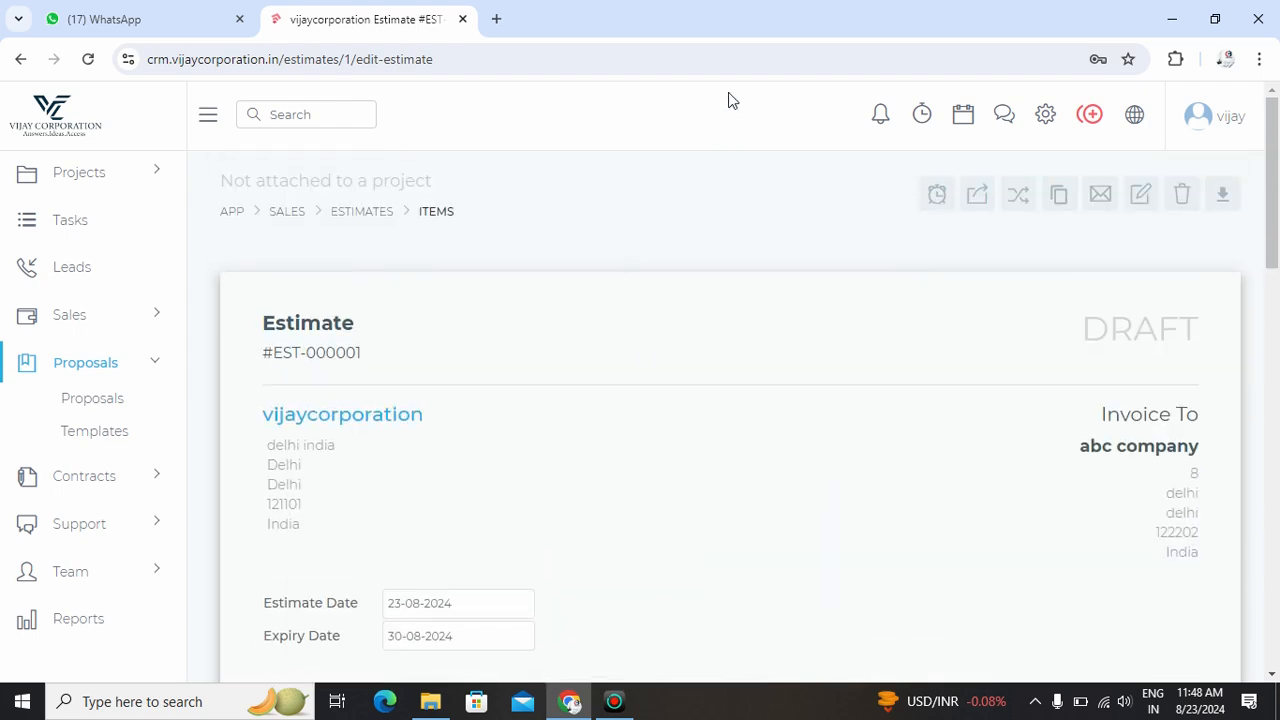